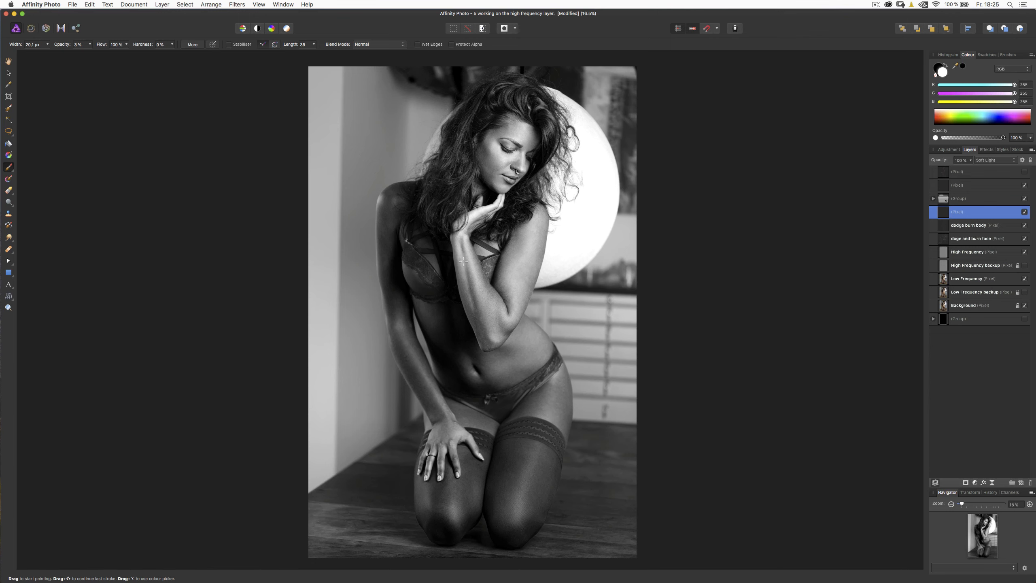
# Set the brush opacity to 13%, enlarge the brush and dodge the highlight on the lower lip with white
pyautogui.press('1')
pyautogui.press('3')
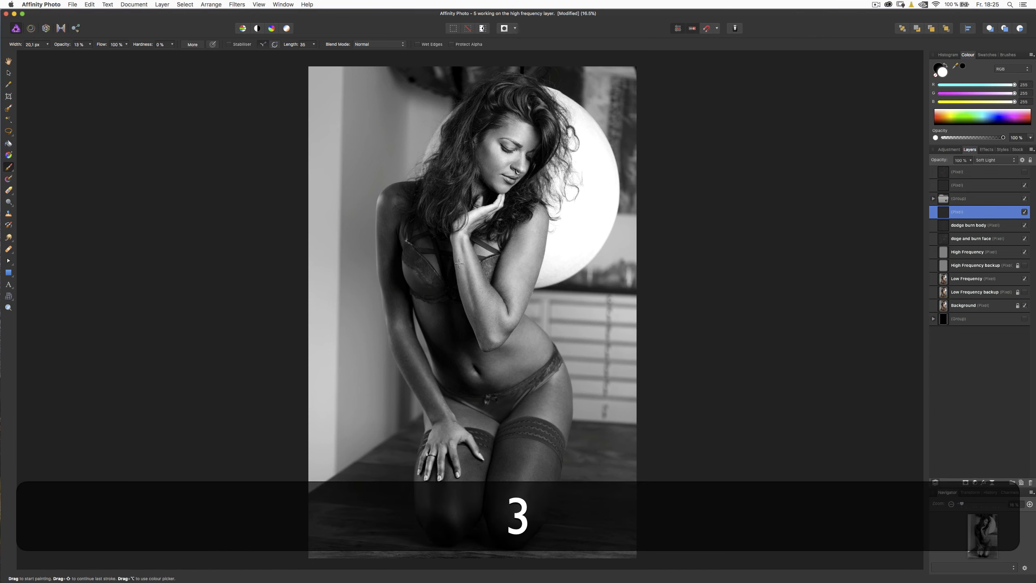
pyautogui.press('super+1')
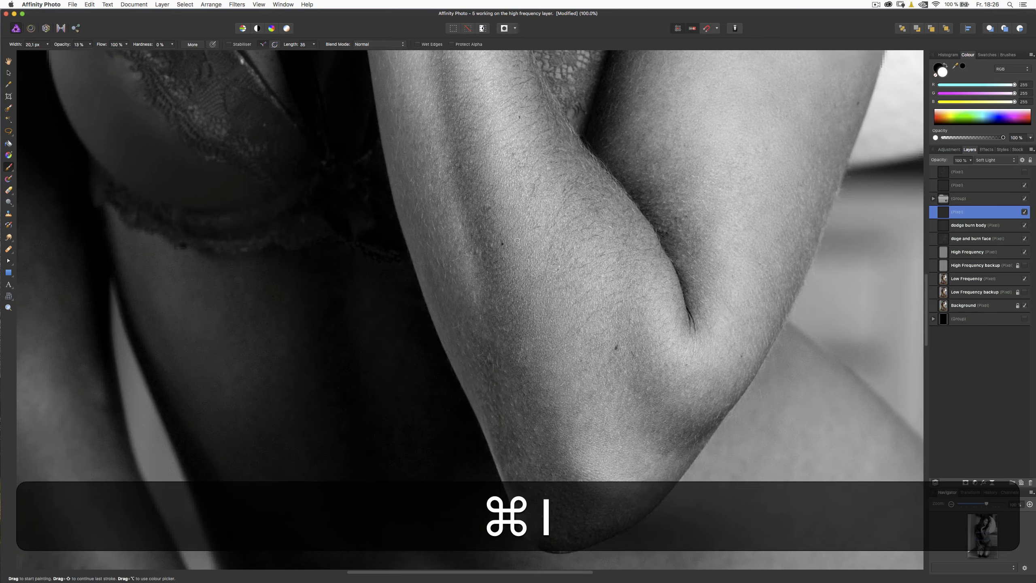
pyautogui.press('space')
pyautogui.moveTo(496, 176); pyautogui.dragTo(560, 538)
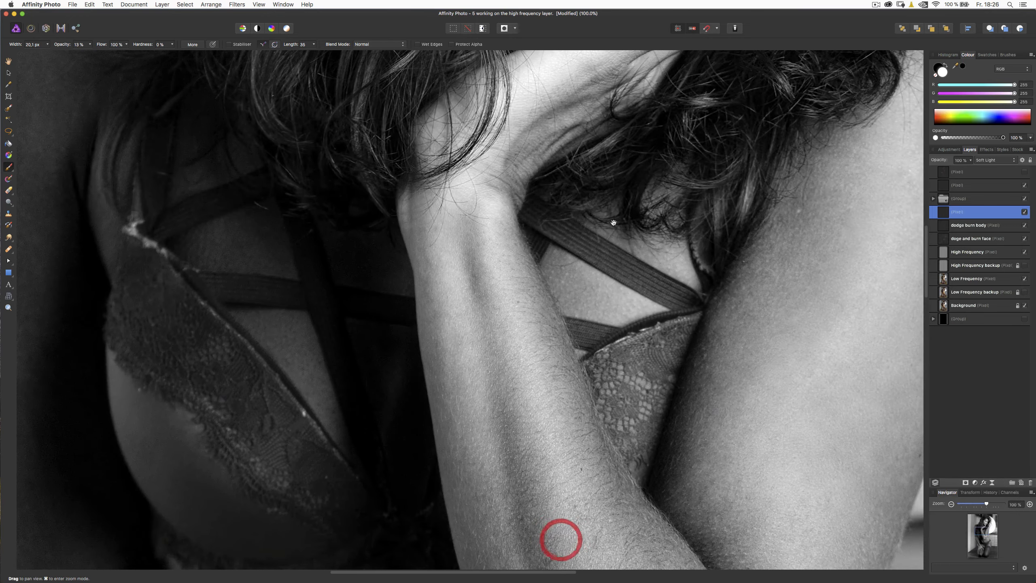
pyautogui.moveTo(561, 259); pyautogui.dragTo(439, 492)
pyautogui.moveTo(541, 156); pyautogui.dragTo(402, 384)
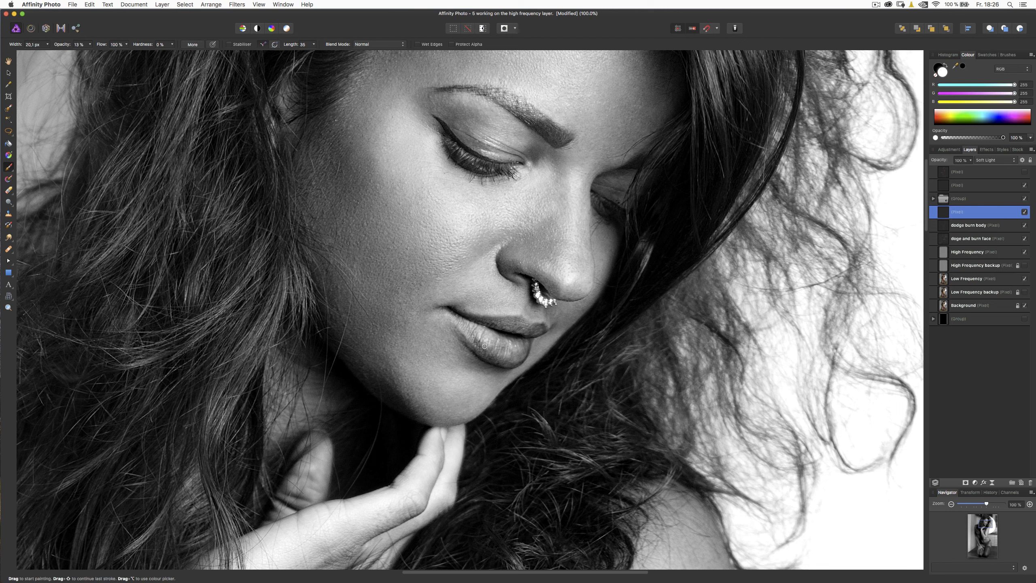
pyautogui.moveTo(485, 347)
pyautogui.keyDown('ctrl'); pyautogui.keyDown('alt'); pyautogui.mouseDown()
pyautogui.moveTo(523, 349)
pyautogui.moveTo(506, 346)
pyautogui.mouseUp(); pyautogui.keyUp('alt'); pyautogui.keyUp('ctrl')
pyautogui.moveTo(496, 343)
pyautogui.mouseDown()
pyautogui.moveTo(526, 347)
pyautogui.moveTo(511, 349)
pyautogui.moveTo(523, 346)
pyautogui.moveTo(505, 341)
pyautogui.moveTo(499, 323)
pyautogui.moveTo(534, 331)
pyautogui.moveTo(490, 324)
pyautogui.moveTo(504, 344)
pyautogui.moveTo(531, 346)
pyautogui.moveTo(504, 350)
pyautogui.moveTo(459, 331)
pyautogui.mouseUp()
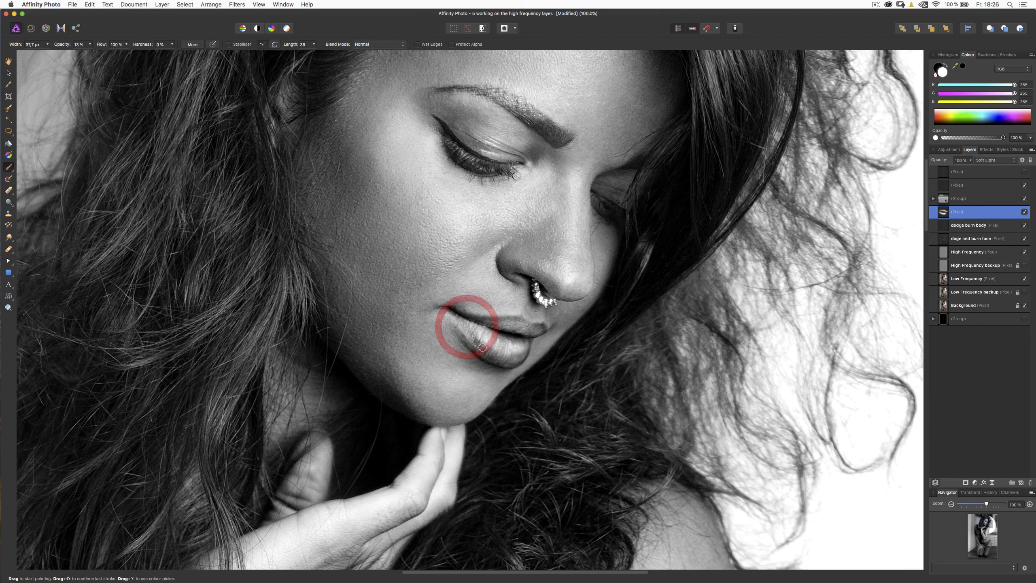
# Burn the lip edges, upper lip and mouth corners with black, reducing the brush for details, and compare the layer on and off
pyautogui.press('x')
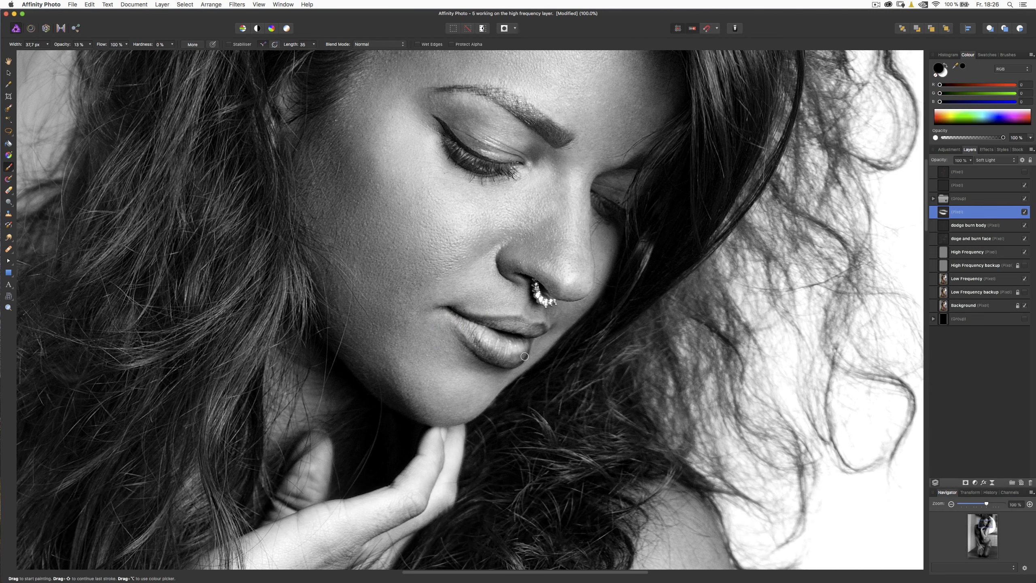
pyautogui.moveTo(508, 359)
pyautogui.mouseDown()
pyautogui.moveTo(463, 329)
pyautogui.moveTo(470, 336)
pyautogui.moveTo(467, 320)
pyautogui.moveTo(524, 337)
pyautogui.moveTo(493, 334)
pyautogui.mouseUp()
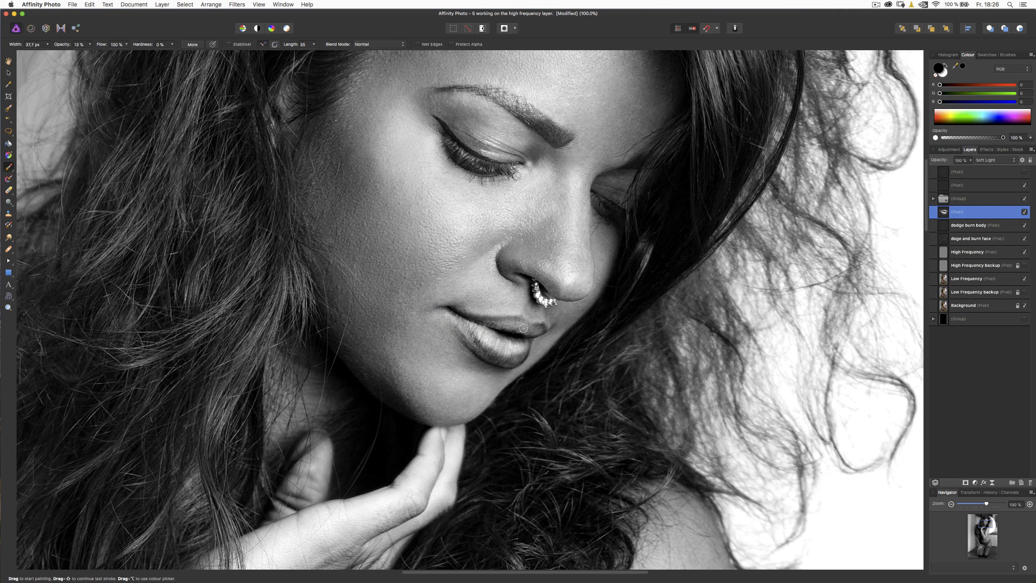
pyautogui.moveTo(533, 331)
pyautogui.keyDown('ctrl'); pyautogui.keyDown('alt'); pyautogui.mouseDown()
pyautogui.moveTo(466, 317)
pyautogui.moveTo(535, 324)
pyautogui.mouseUp(); pyautogui.keyUp('alt'); pyautogui.keyUp('ctrl')
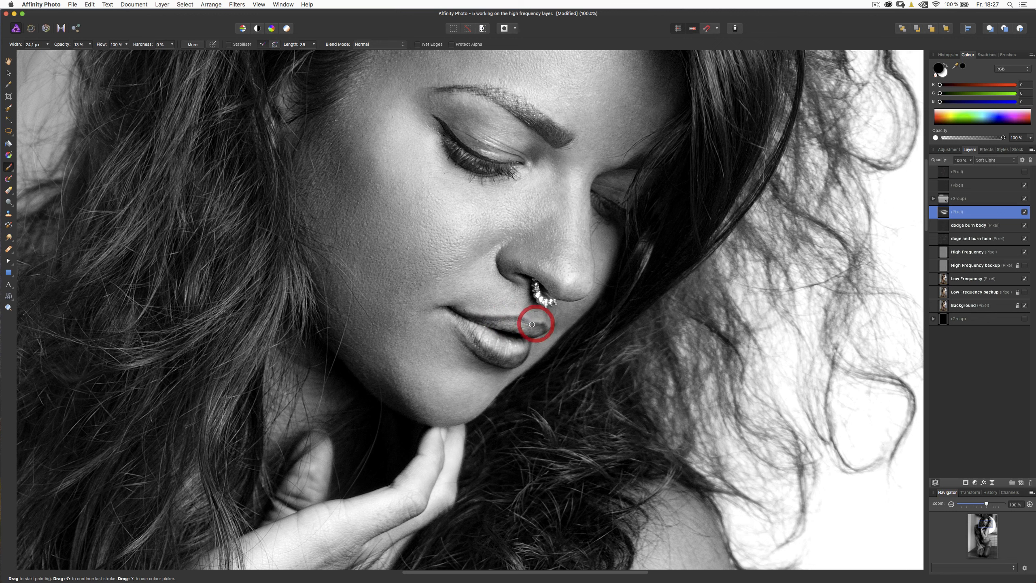
pyautogui.click(546, 327)
pyautogui.click(456, 329)
pyautogui.click(532, 332)
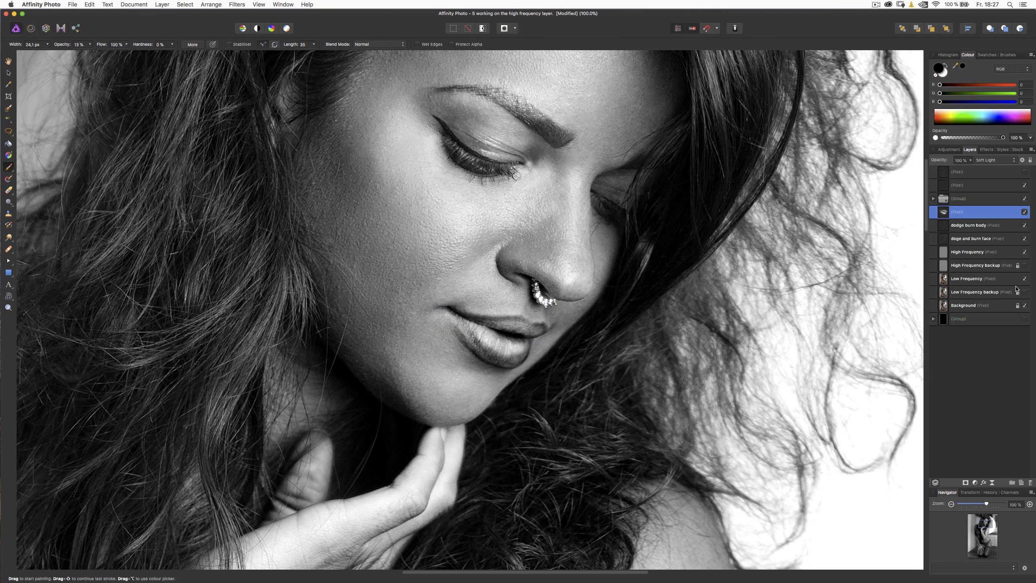
pyautogui.click(1023, 212)
pyautogui.click(1023, 211)
pyautogui.click(1024, 211)
pyautogui.click(1025, 212)
# Apply a Gaussian Blur with a slightly increased radius to the lip dodge and burn layer
pyautogui.click(239, 6)
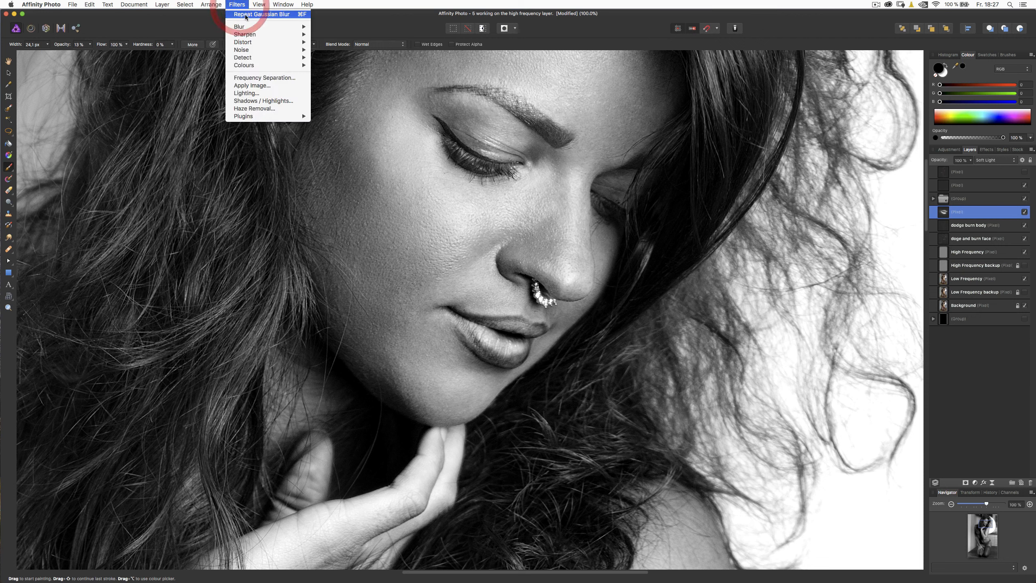
pyautogui.moveTo(286, 26)
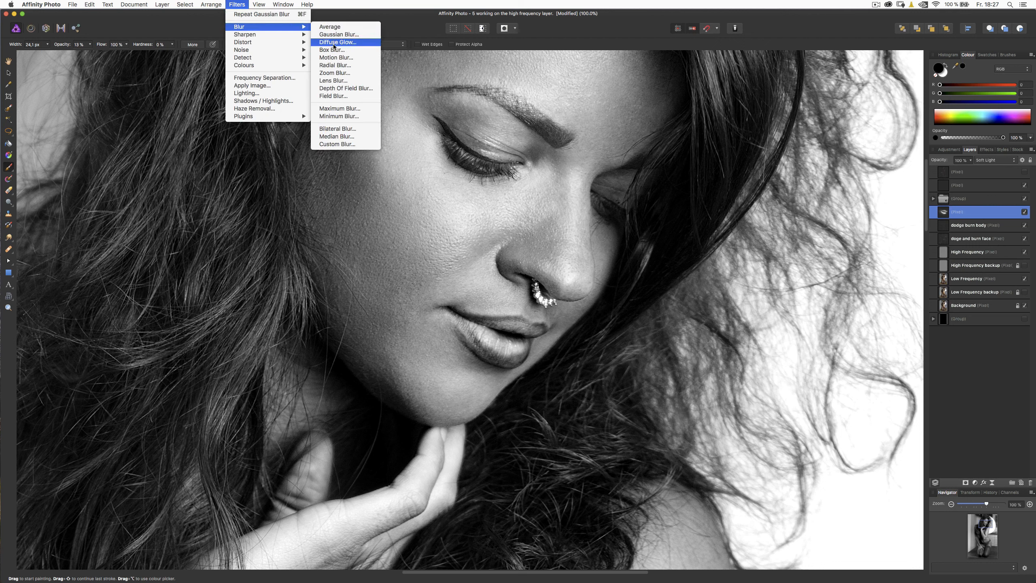
pyautogui.click(340, 35)
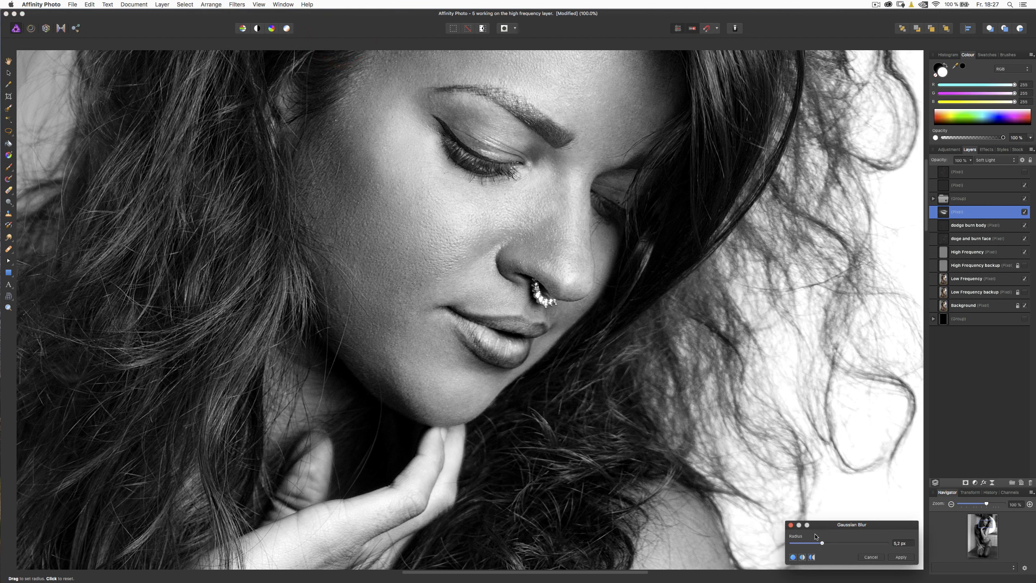
pyautogui.moveTo(821, 543); pyautogui.dragTo(824, 543)
pyautogui.moveTo(827, 545); pyautogui.dragTo(829, 544)
pyautogui.click(900, 557)
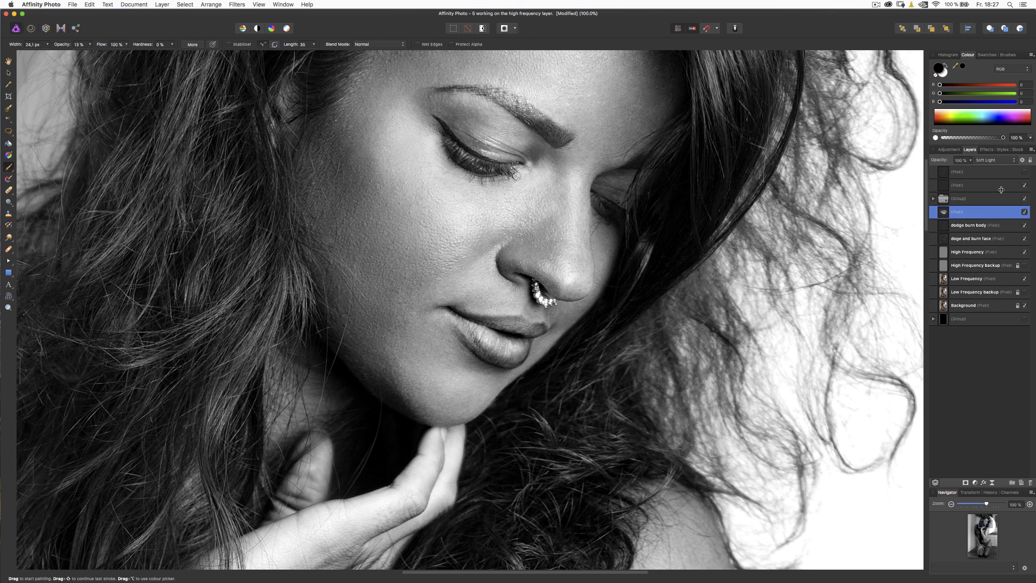
# Keep the lip layer in Soft Light, lower its opacity to 66% and compare the image with and without it
pyautogui.click(985, 161)
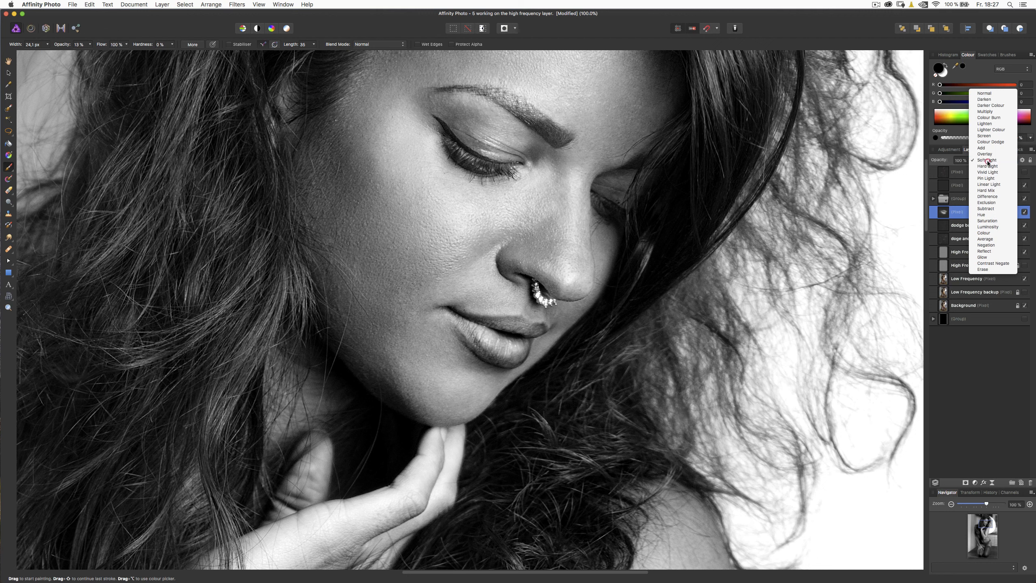
pyautogui.click(987, 160)
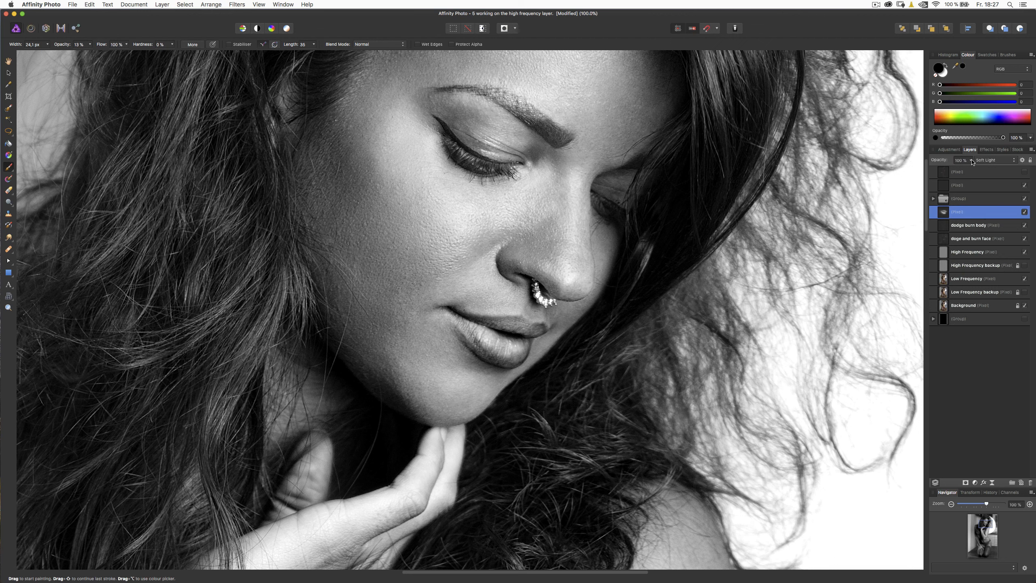
pyautogui.moveTo(971, 163); pyautogui.dragTo(947, 172)
pyautogui.click(1025, 212)
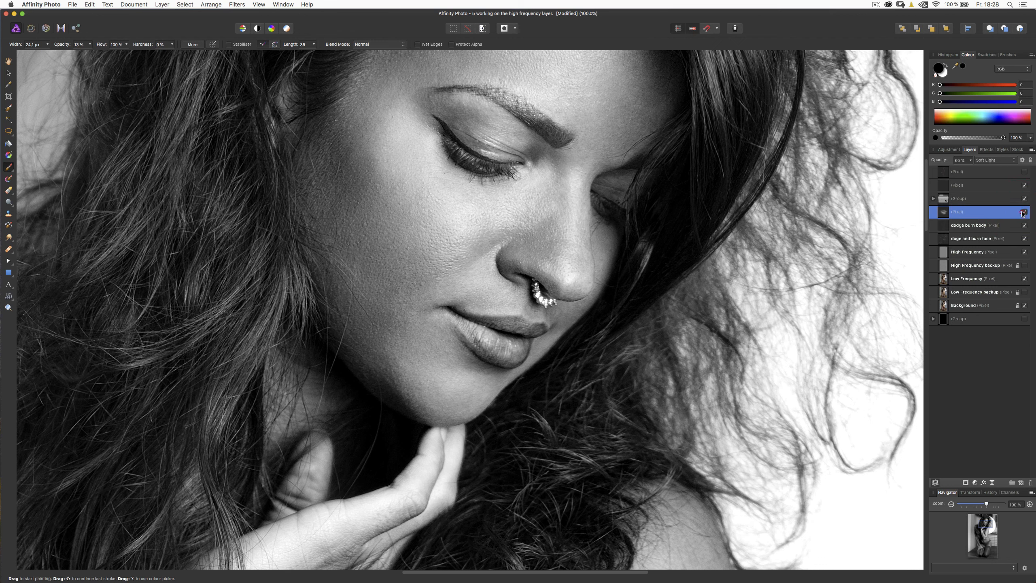
pyautogui.click(1024, 212)
pyautogui.click(1024, 212)
pyautogui.click(1024, 212)
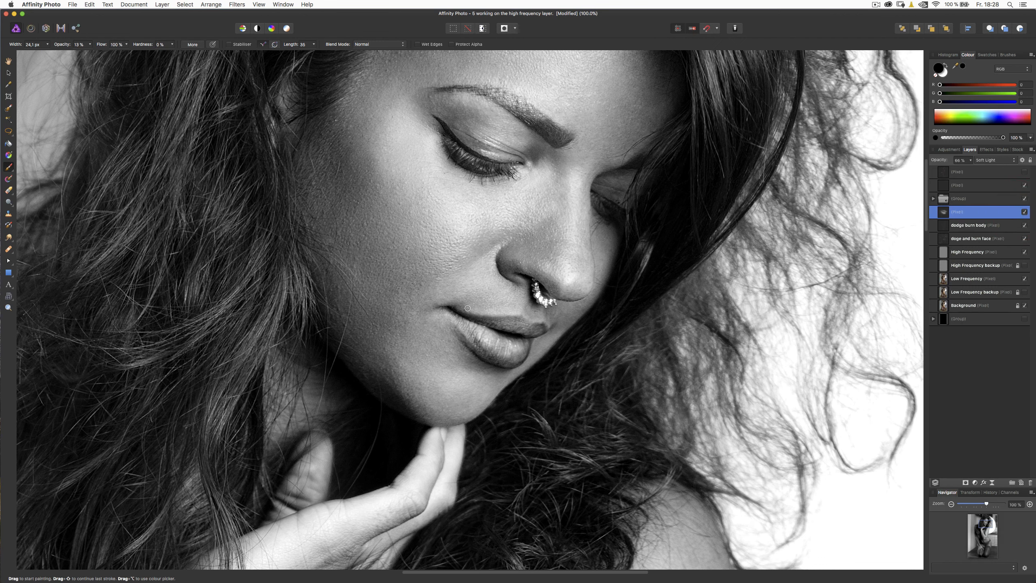
pyautogui.press('super+minus')
pyautogui.press('super+minus')
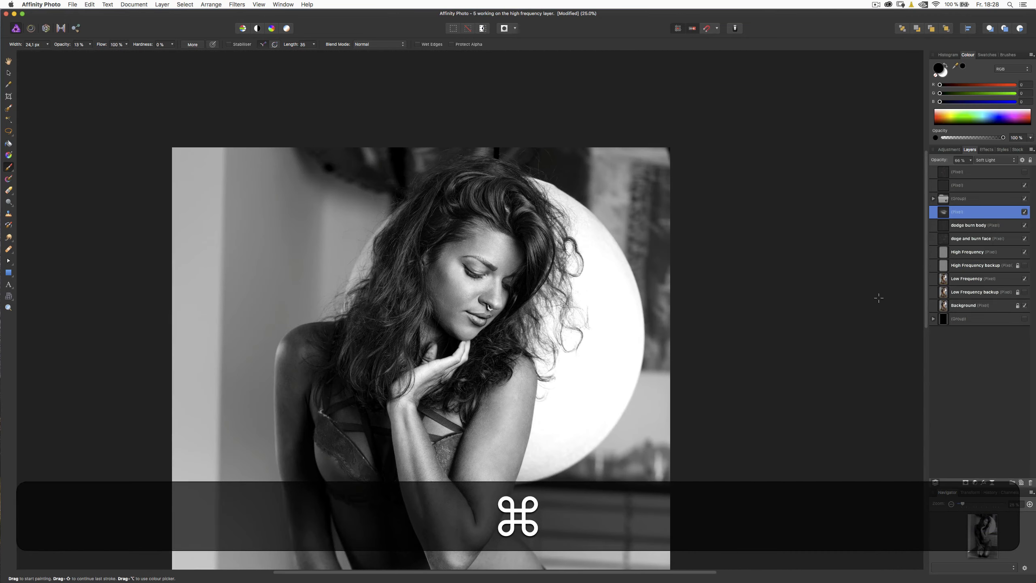
pyautogui.click(1024, 212)
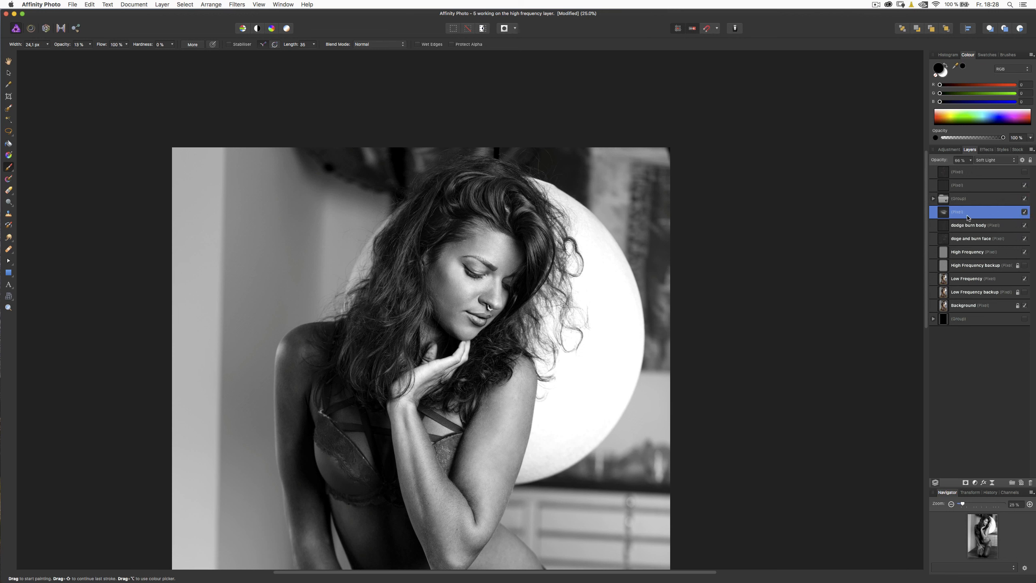
# Rename the selected lip retouching layer as "Dodge burn lips"
pyautogui.doubleClick(956, 213)
pyautogui.write('Dodge ')
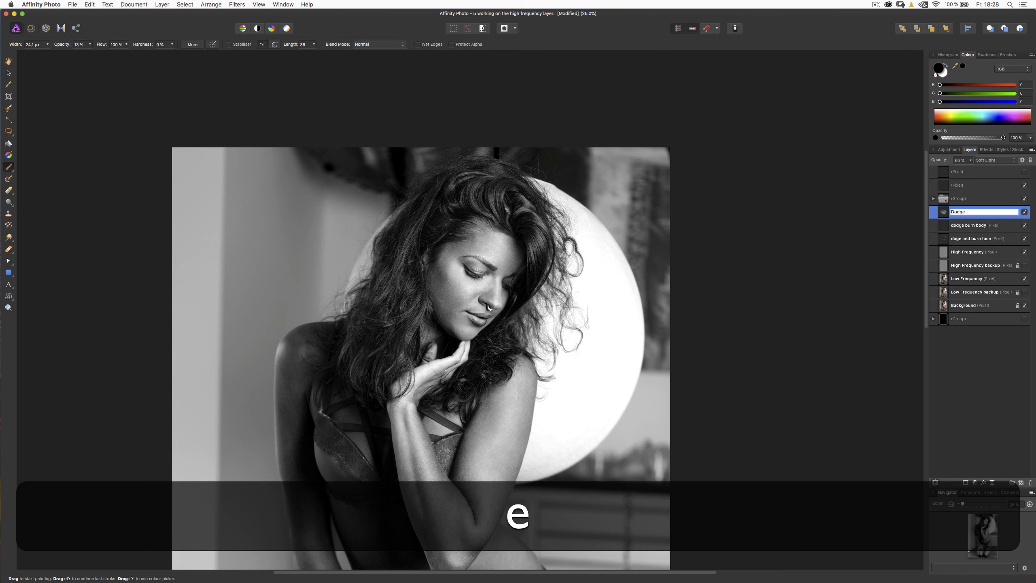
pyautogui.write('burn lips')
pyautogui.press('Return')
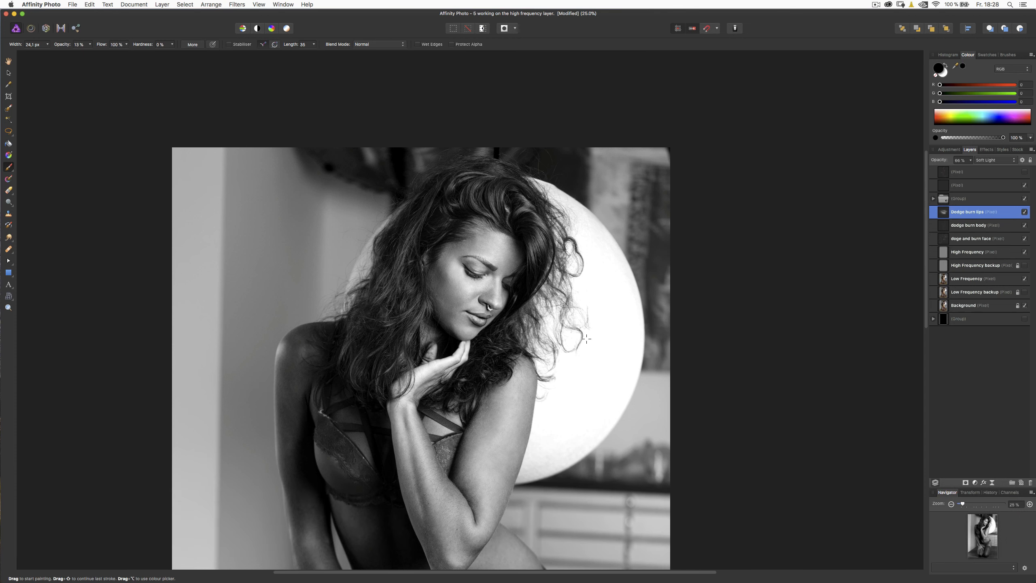
# Add a new pixel layer above the Dodge burn lips layer and set its blend mode to Soft Light
pyautogui.moveTo(506, 421); pyautogui.dragTo(512, 154)
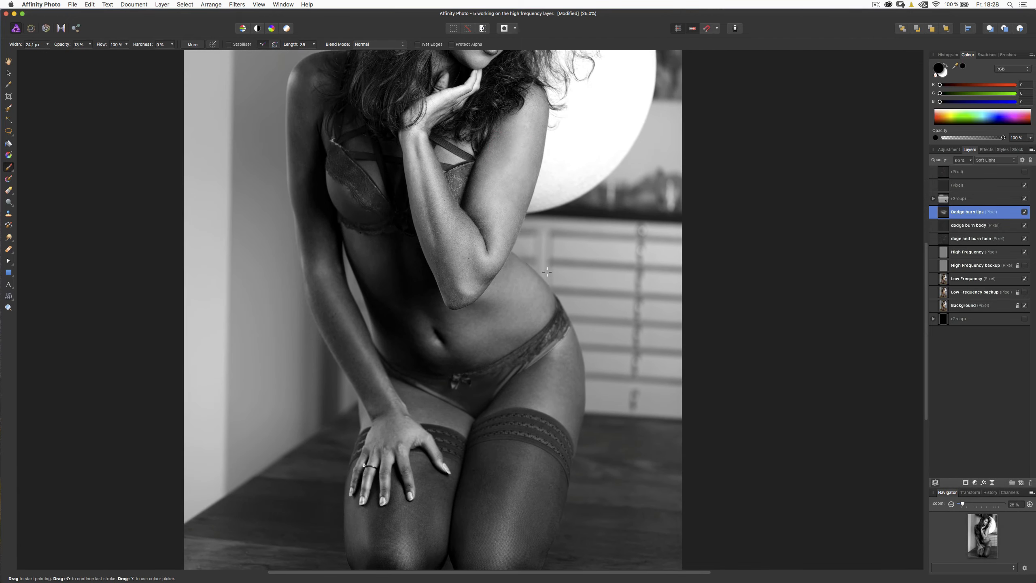
pyautogui.press('super+minus')
pyautogui.press('super+minus')
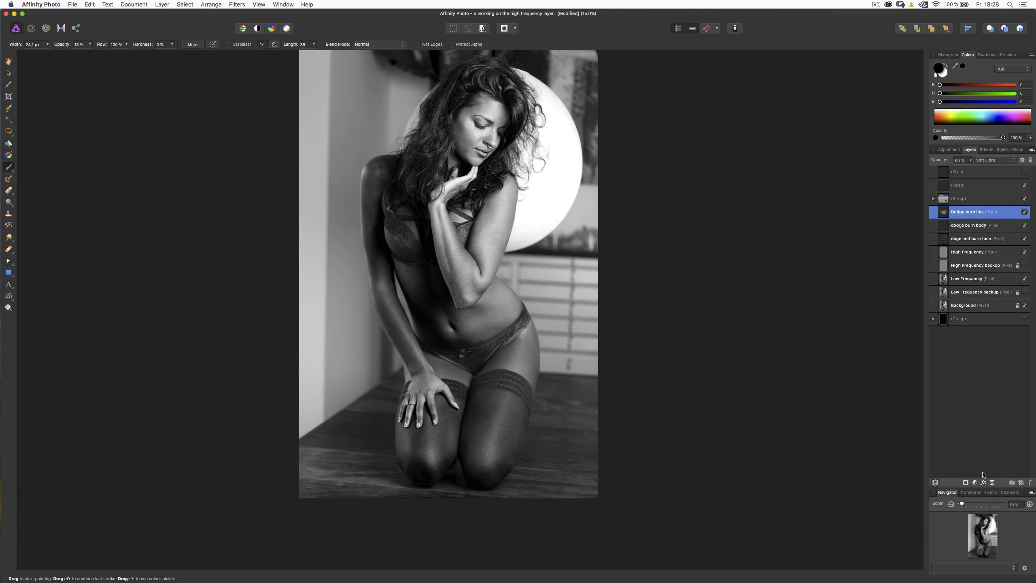
pyautogui.click(1022, 483)
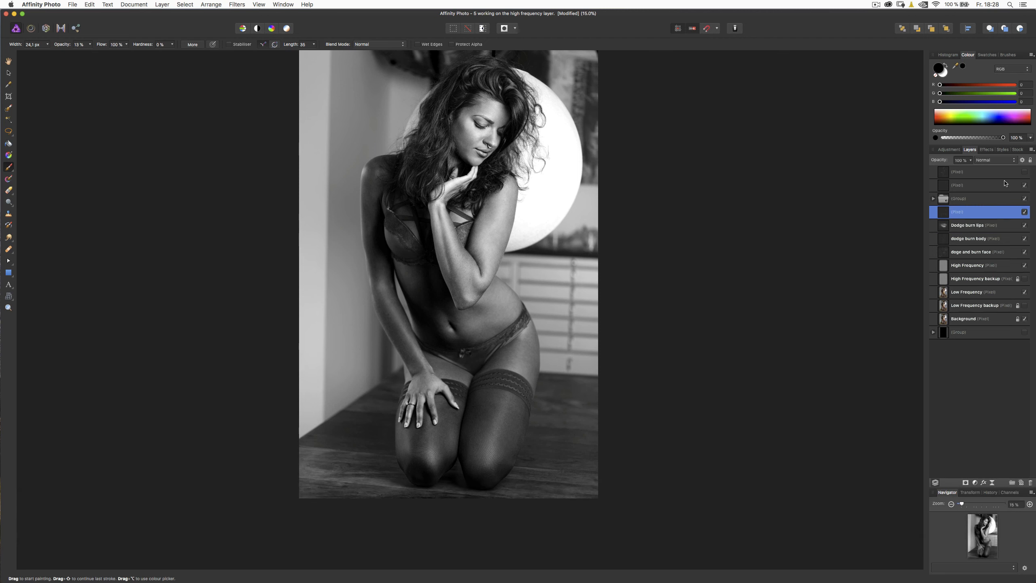
pyautogui.click(983, 160)
pyautogui.click(985, 159)
pyautogui.click(987, 160)
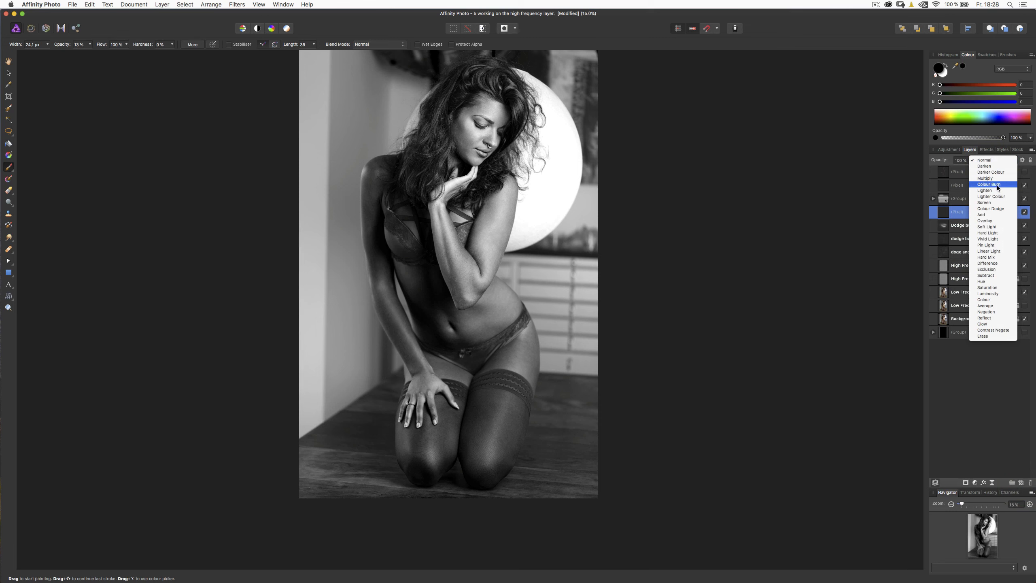
pyautogui.click(982, 229)
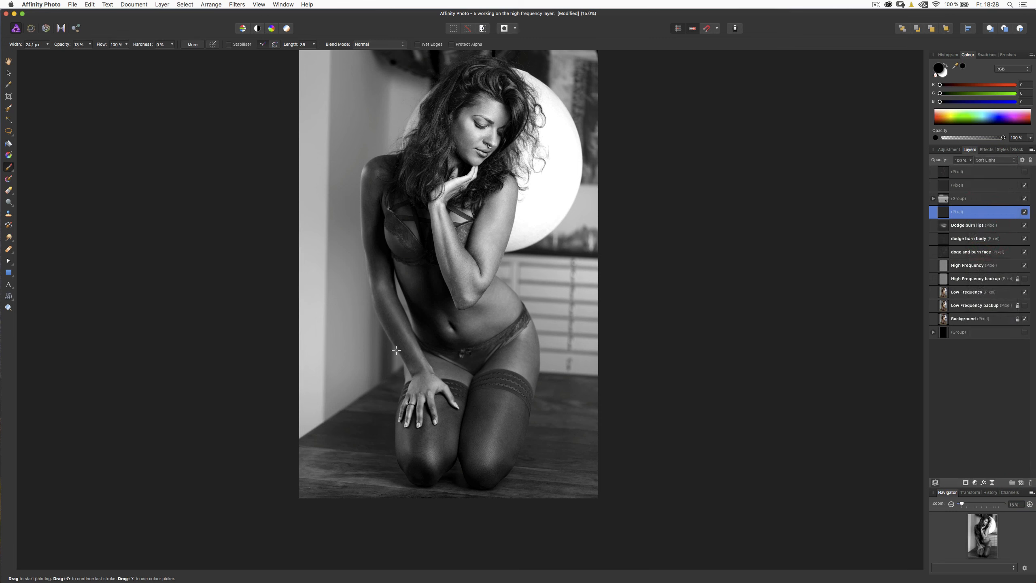
# Enlarge the brush to about 248 px and dodge the lowered arm with white along its length
pyautogui.moveTo(408, 352); pyautogui.dragTo(432, 338)
pyautogui.press('x')
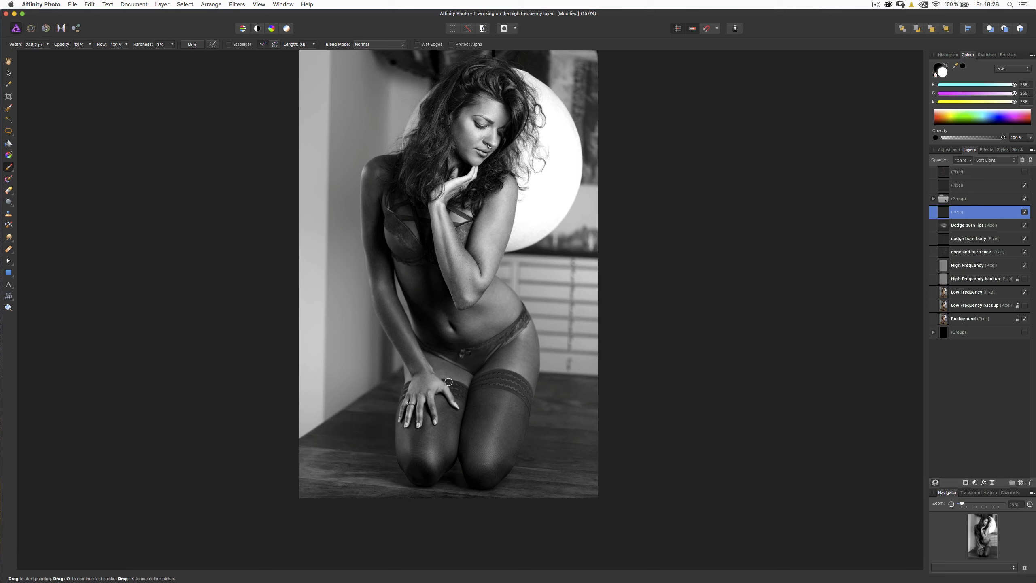
pyautogui.moveTo(424, 362); pyautogui.dragTo(383, 288)
pyautogui.moveTo(414, 342); pyautogui.dragTo(375, 275)
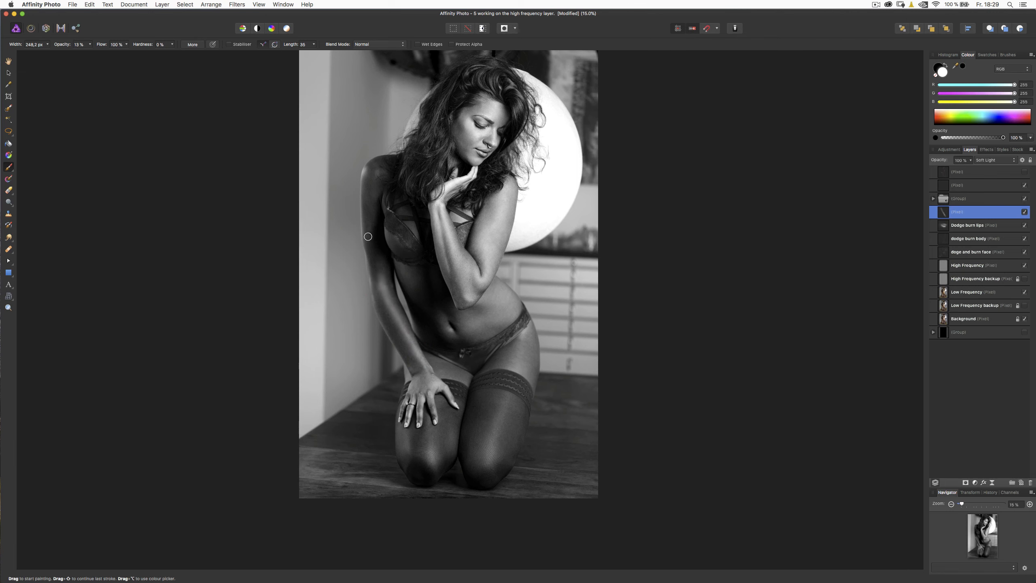
# Reduce the brush to about 201 px and dodge the raised arm's upper arm, forearm, elbow area and wrist
pyautogui.keyDown('ctrl'); pyautogui.keyDown('alt'); pyautogui.moveTo(368, 231); pyautogui.dragTo(373, 167); pyautogui.keyUp('alt'); pyautogui.keyUp('ctrl')
pyautogui.moveTo(494, 251); pyautogui.dragTo(505, 194)
pyautogui.moveTo(491, 228)
pyautogui.mouseDown()
pyautogui.moveTo(482, 265)
pyautogui.moveTo(449, 252)
pyautogui.moveTo(462, 251)
pyautogui.mouseUp()
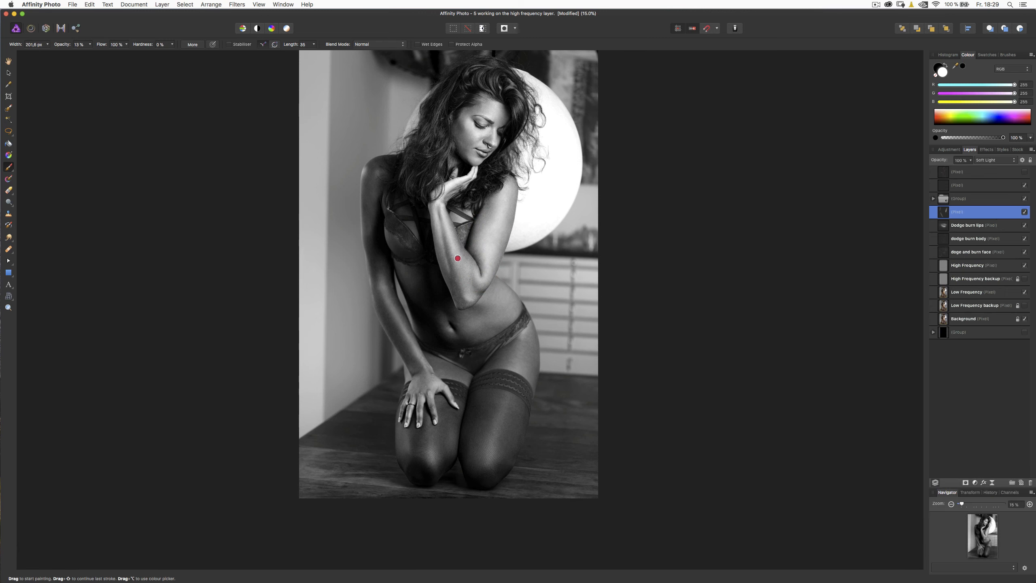
pyautogui.click(460, 260)
pyautogui.click(489, 266)
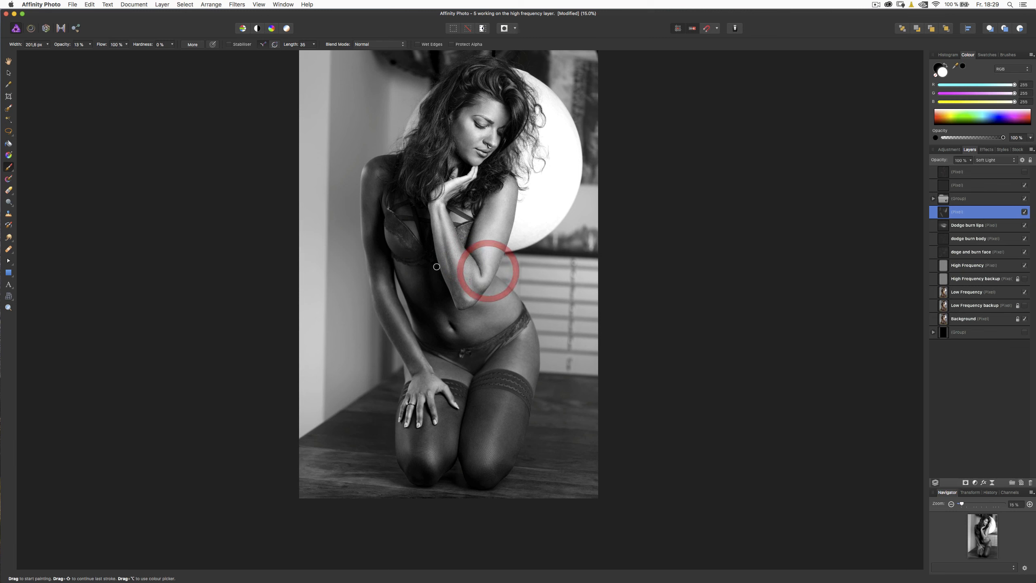
pyautogui.click(435, 209)
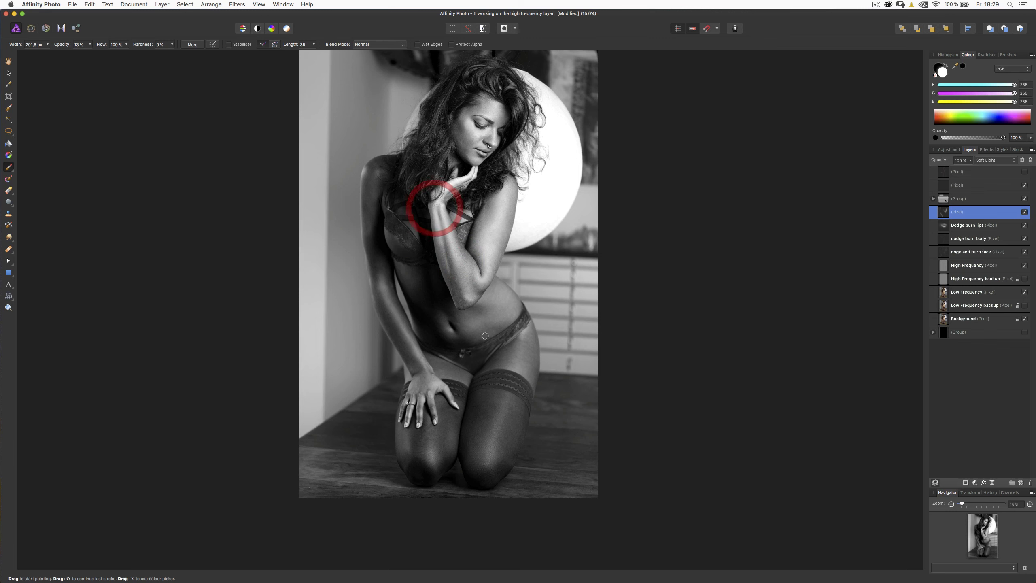
# Enlarge the brush to about 369 px and dodge the highlights along both thighs
pyautogui.hotkey('ctrl', 'alt')
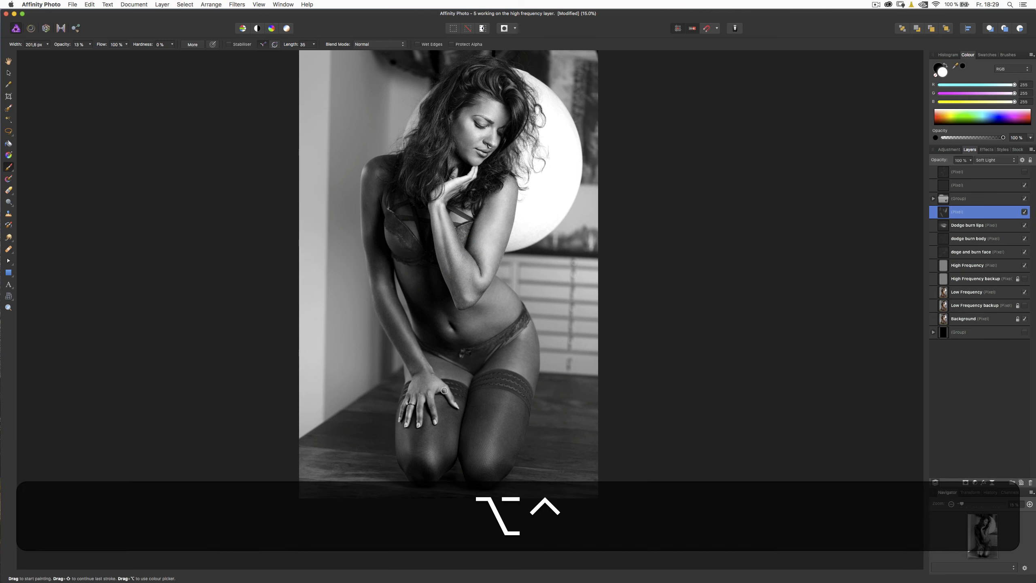
pyautogui.moveTo(445, 390); pyautogui.dragTo(471, 393)
pyautogui.moveTo(481, 445); pyautogui.dragTo(499, 448)
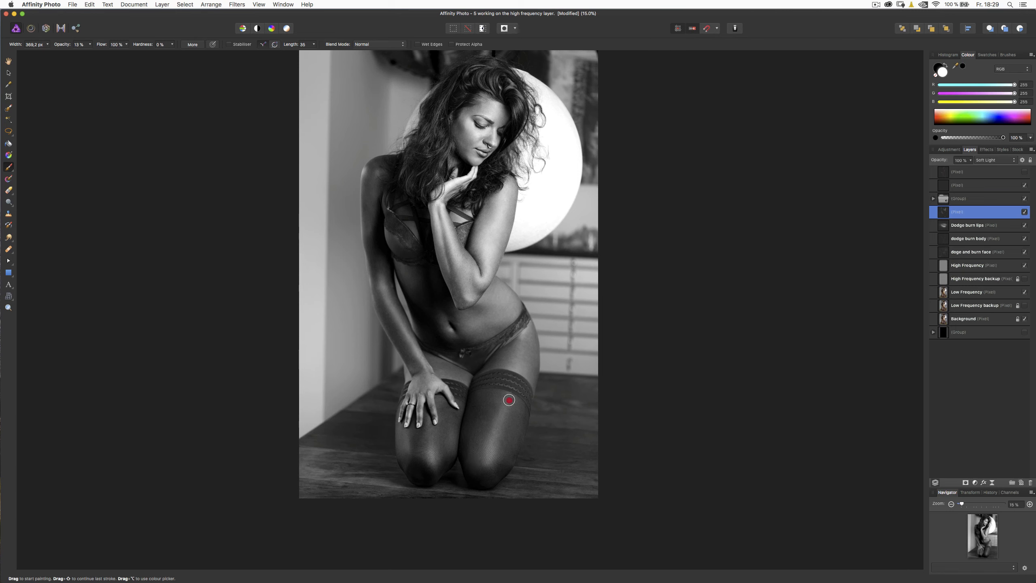
pyautogui.moveTo(521, 350); pyautogui.dragTo(496, 417)
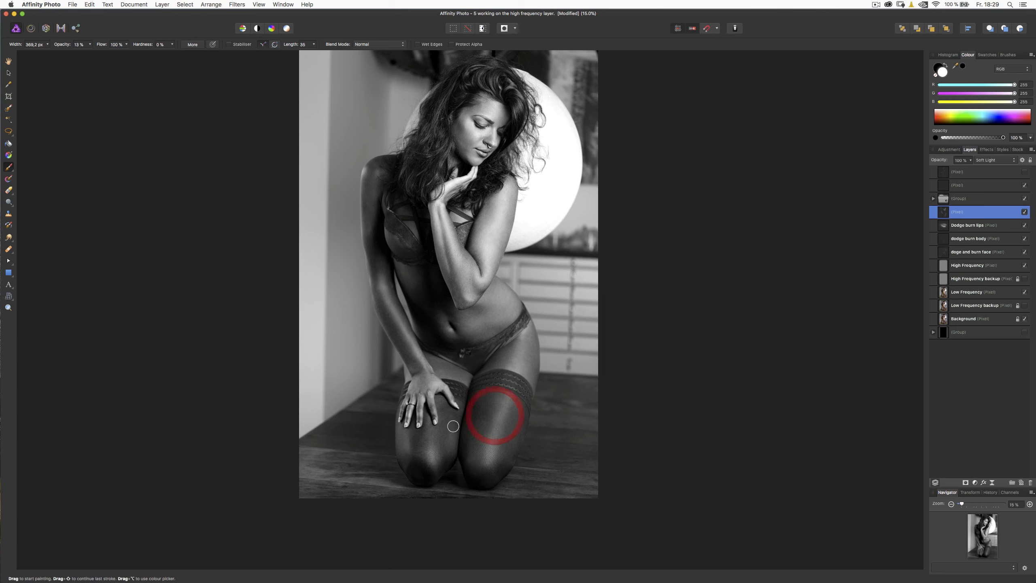
pyautogui.moveTo(435, 456)
pyautogui.mouseDown()
pyautogui.moveTo(433, 448)
pyautogui.moveTo(453, 442)
pyautogui.moveTo(419, 438)
pyautogui.moveTo(405, 454)
pyautogui.moveTo(408, 431)
pyautogui.mouseUp()
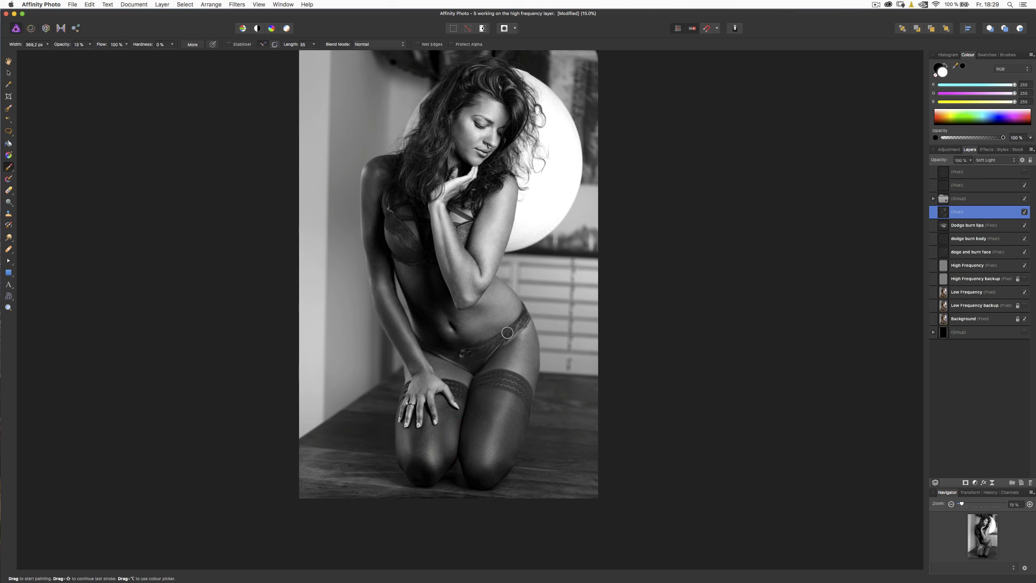
# Dodge the waist and the side of the bra cup with white, using a brush of about 346 px
pyautogui.press('ctrl')
pyautogui.moveTo(513, 318)
pyautogui.mouseDown()
pyautogui.moveTo(481, 322)
pyautogui.moveTo(508, 317)
pyautogui.moveTo(486, 299)
pyautogui.moveTo(512, 302)
pyautogui.moveTo(486, 289)
pyautogui.mouseUp()
pyautogui.press('alt')
pyautogui.moveTo(389, 243); pyautogui.dragTo(384, 231)
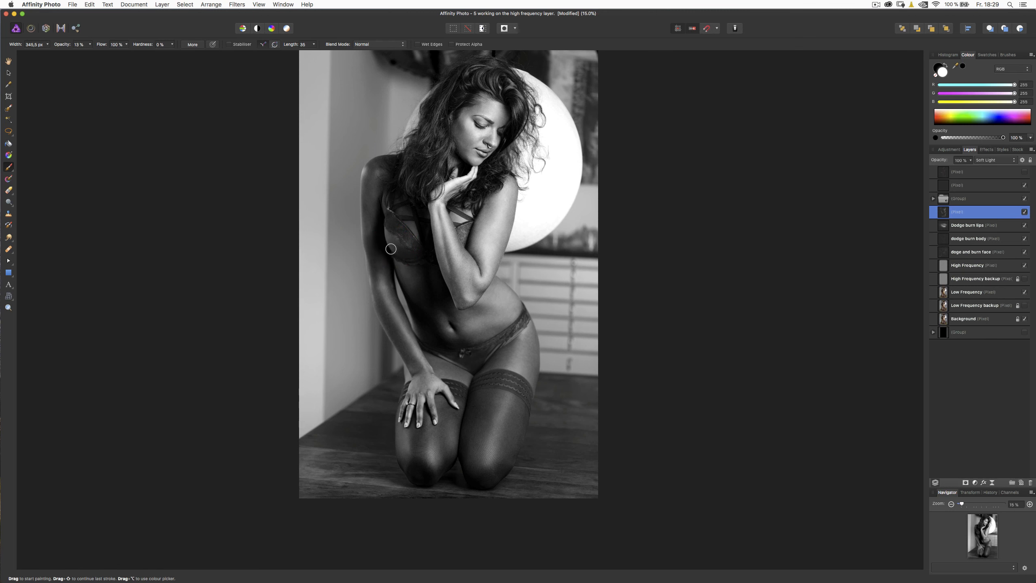
# Reduce the brush to about 269 px and shape the bra cup, dodging with white and burning with black
pyautogui.press('super')
pyautogui.press('super+plus')
pyautogui.press('super+plus')
pyautogui.press('super+plus')
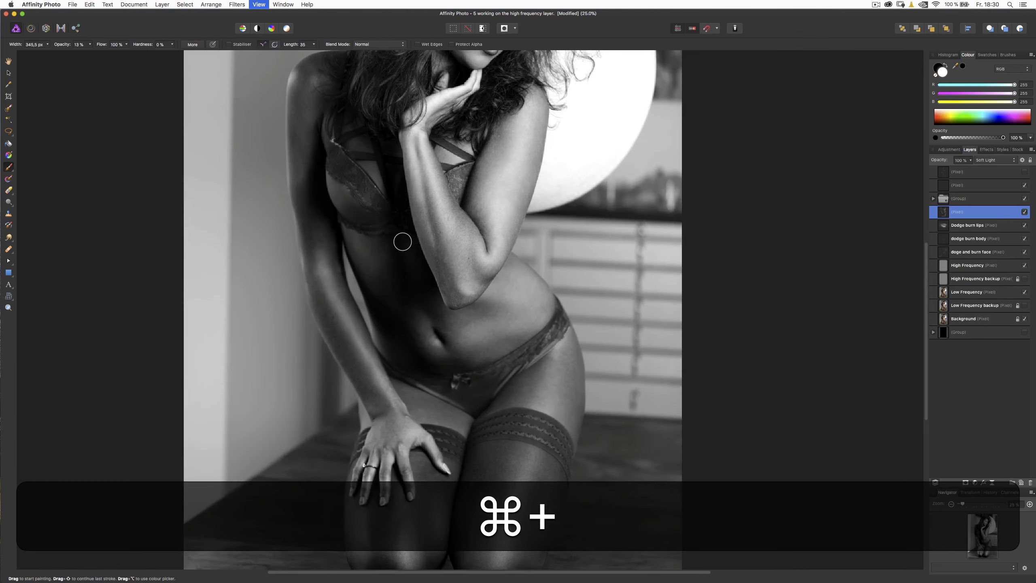
pyautogui.moveTo(295, 203); pyautogui.dragTo(593, 378)
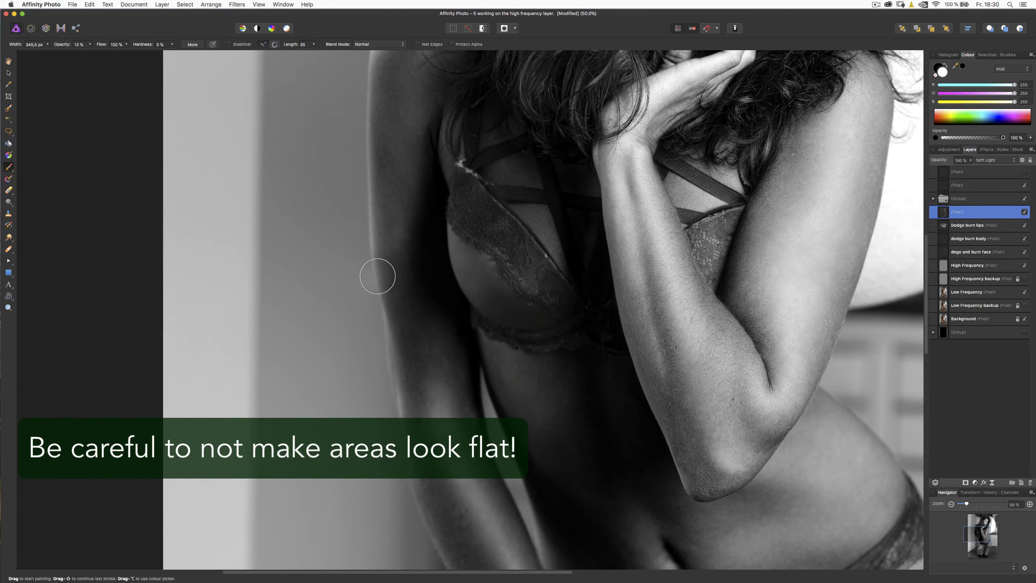
pyautogui.moveTo(483, 268); pyautogui.dragTo(483, 271)
pyautogui.moveTo(452, 234)
pyautogui.mouseDown()
pyautogui.moveTo(481, 310)
pyautogui.moveTo(523, 340)
pyautogui.moveTo(488, 322)
pyautogui.moveTo(554, 319)
pyautogui.moveTo(471, 273)
pyautogui.mouseUp()
pyautogui.press('x')
pyautogui.moveTo(516, 310)
pyautogui.mouseDown()
pyautogui.moveTo(474, 245)
pyautogui.moveTo(454, 242)
pyautogui.mouseUp()
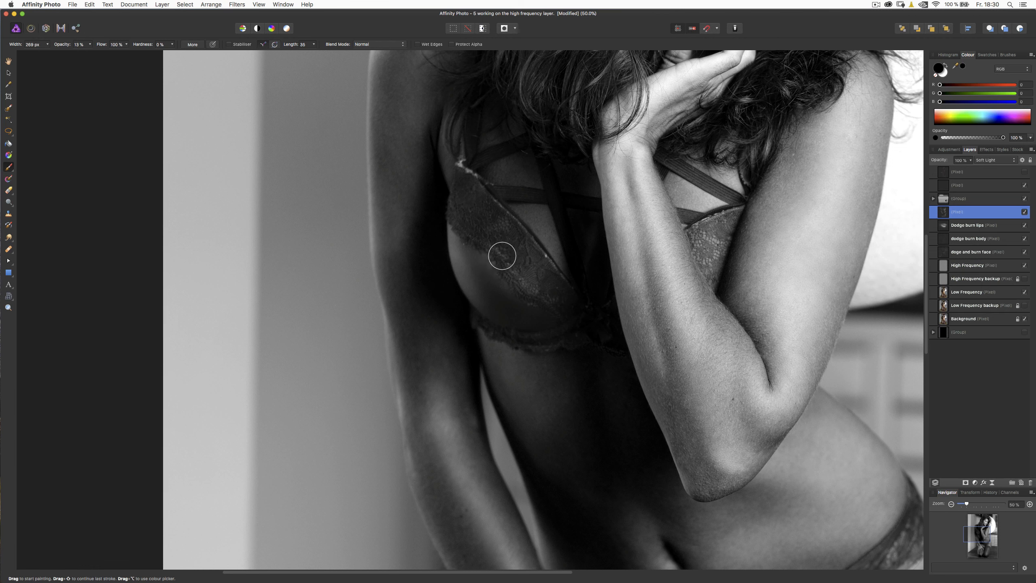
pyautogui.press('x')
pyautogui.moveTo(536, 264)
pyautogui.mouseDown()
pyautogui.moveTo(509, 245)
pyautogui.moveTo(534, 223)
pyautogui.moveTo(545, 248)
pyautogui.mouseUp()
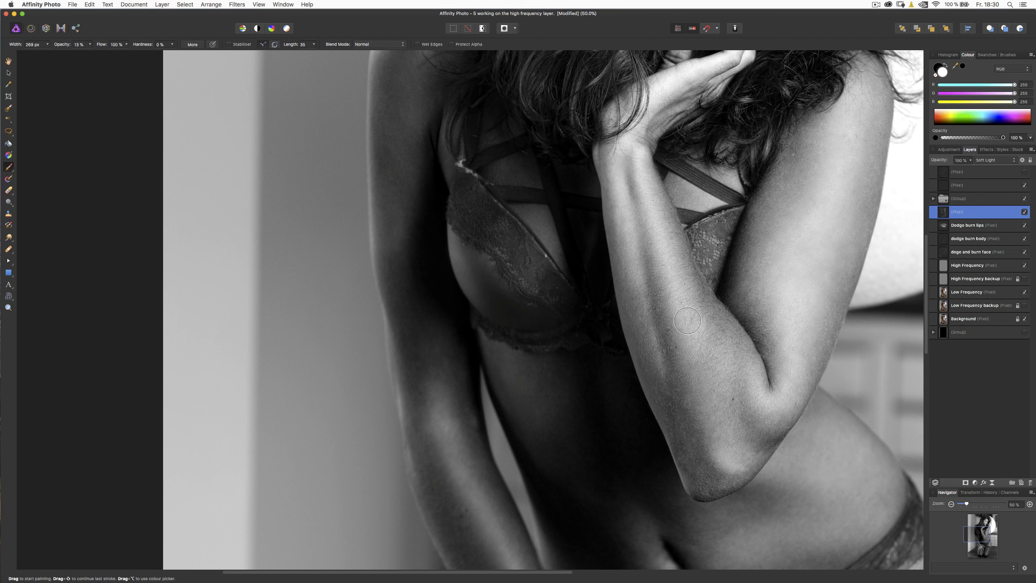
# Burn the edges of the raised upper arm, forearm and elbow with black, using a brush of about 371 px
pyautogui.press('super+minus')
pyautogui.press('super+minus')
pyautogui.press('super+minus')
pyautogui.press('super+minus')
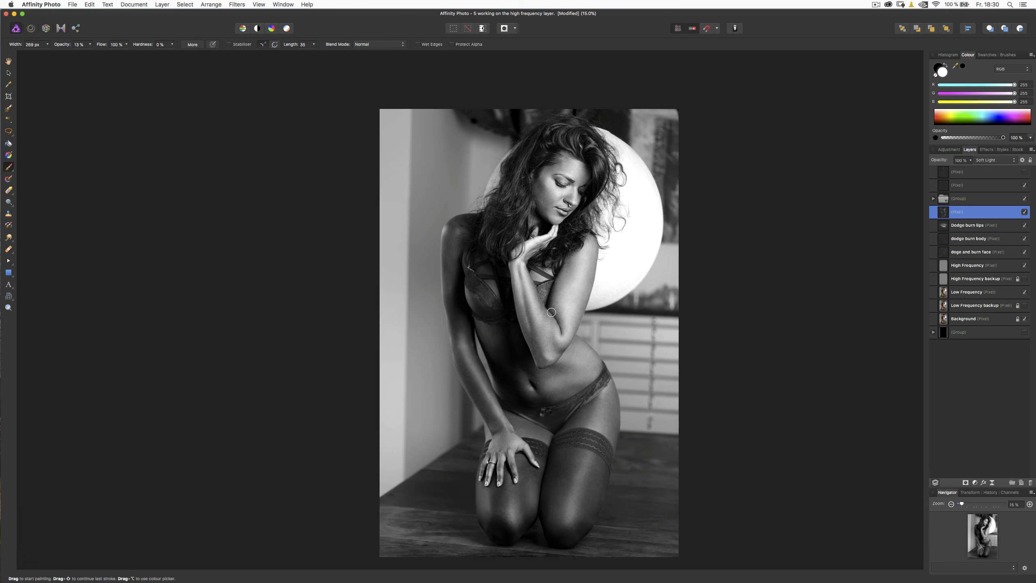
pyautogui.press('x')
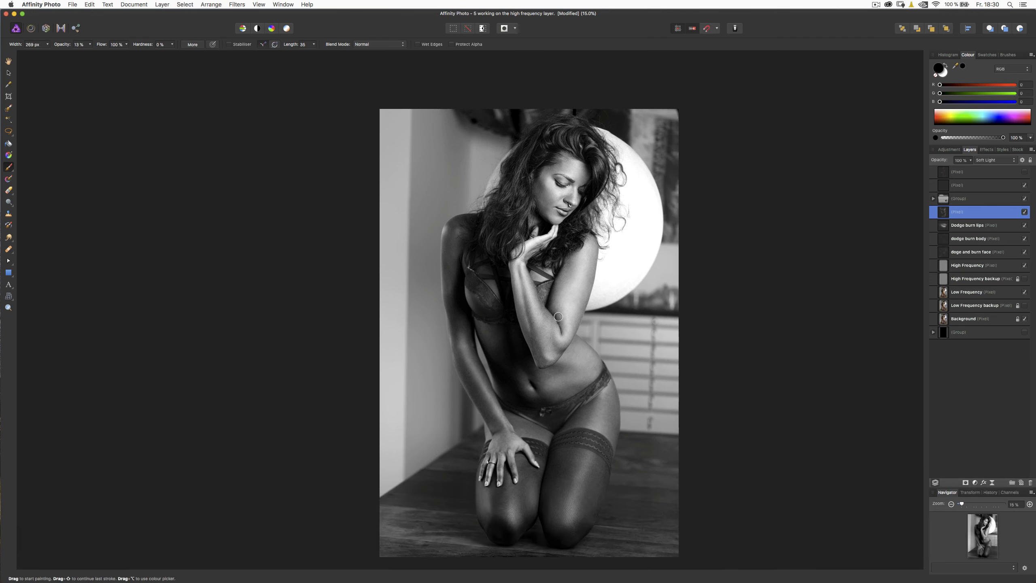
pyautogui.moveTo(553, 322); pyautogui.dragTo(578, 297)
pyautogui.moveTo(566, 274)
pyautogui.mouseDown()
pyautogui.moveTo(549, 328)
pyautogui.moveTo(513, 287)
pyautogui.mouseUp()
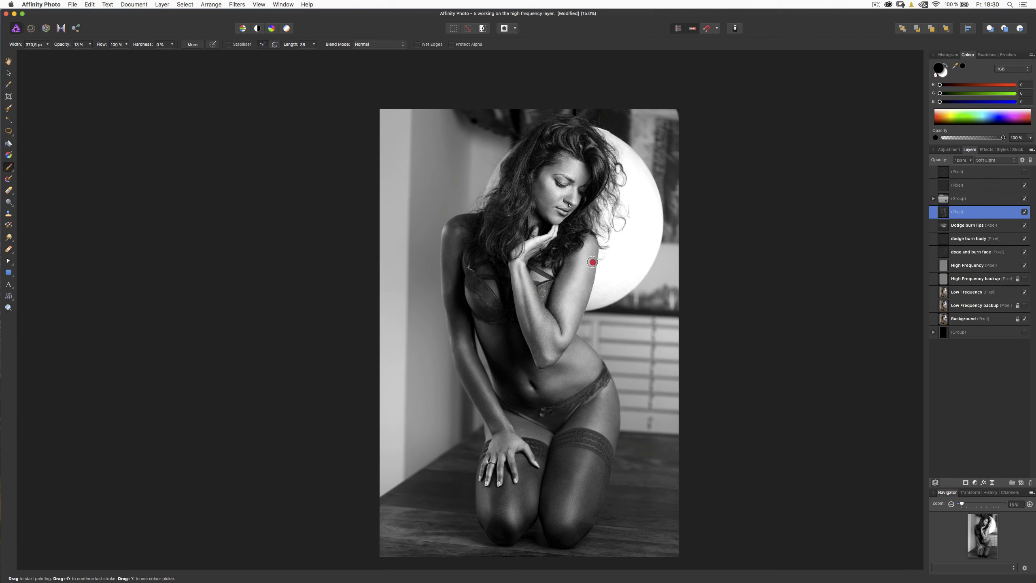
pyautogui.moveTo(584, 280)
pyautogui.mouseDown()
pyautogui.moveTo(561, 337)
pyautogui.moveTo(535, 344)
pyautogui.mouseUp()
# Burn the thighs, the lowered arm's outer edge and the waist, varying the brush between about 287 and 507 px
pyautogui.moveTo(573, 457)
pyautogui.keyDown('ctrl'); pyautogui.keyDown('alt'); pyautogui.mouseDown()
pyautogui.moveTo(583, 457)
pyautogui.moveTo(575, 433)
pyautogui.moveTo(556, 490)
pyautogui.moveTo(608, 402)
pyautogui.moveTo(574, 527)
pyautogui.moveTo(500, 537)
pyautogui.moveTo(493, 520)
pyautogui.moveTo(522, 508)
pyautogui.moveTo(540, 456)
pyautogui.mouseUp(); pyautogui.keyUp('alt'); pyautogui.keyUp('ctrl')
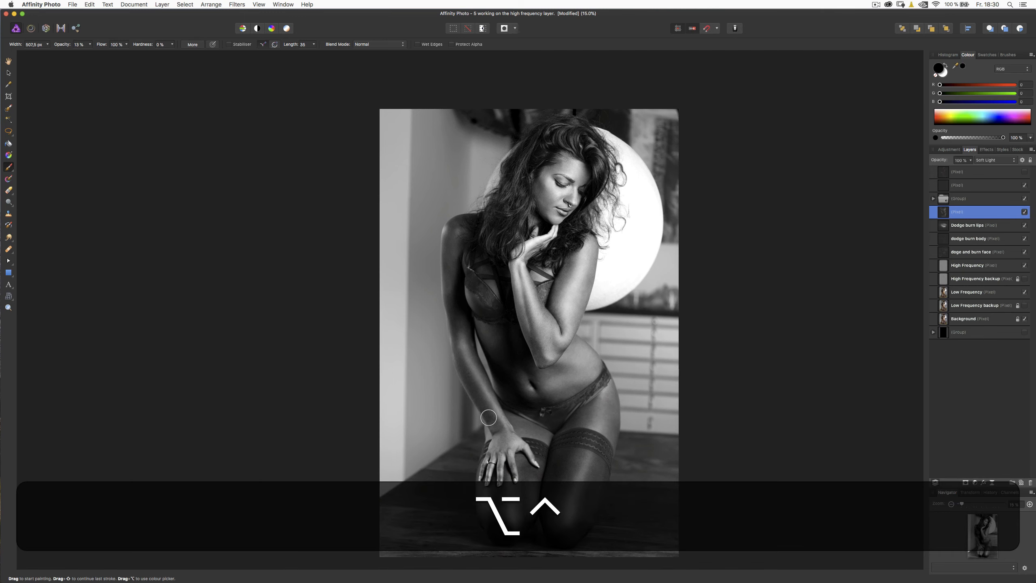
pyautogui.keyDown('ctrl'); pyautogui.keyDown('alt'); pyautogui.moveTo(491, 416); pyautogui.dragTo(484, 417); pyautogui.keyUp('alt'); pyautogui.keyUp('ctrl')
pyautogui.moveTo(458, 352); pyautogui.dragTo(450, 225)
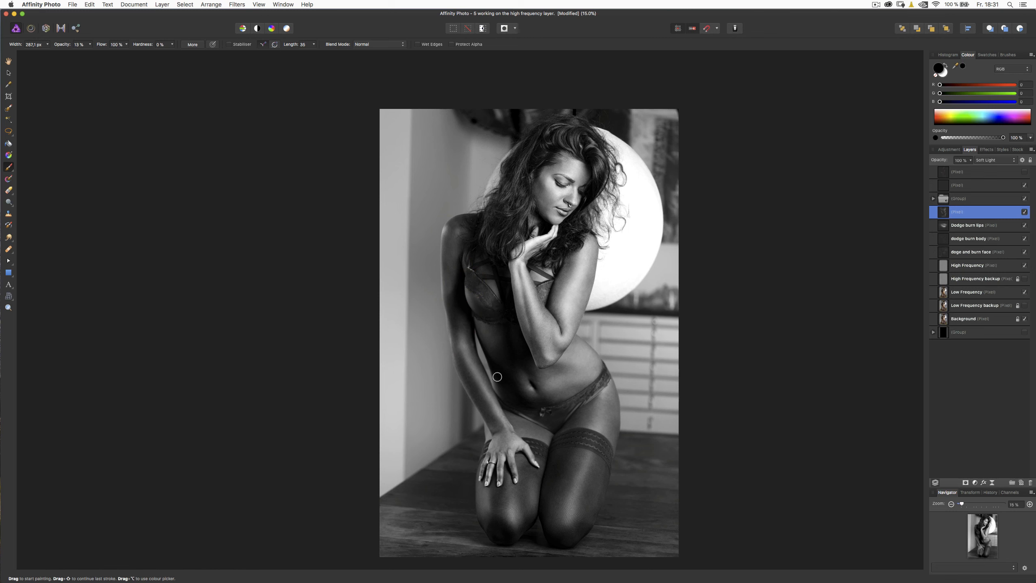
pyautogui.moveTo(520, 395)
pyautogui.mouseDown()
pyautogui.moveTo(545, 403)
pyautogui.moveTo(542, 375)
pyautogui.moveTo(567, 371)
pyautogui.moveTo(539, 374)
pyautogui.moveTo(513, 351)
pyautogui.moveTo(560, 398)
pyautogui.moveTo(598, 392)
pyautogui.mouseUp()
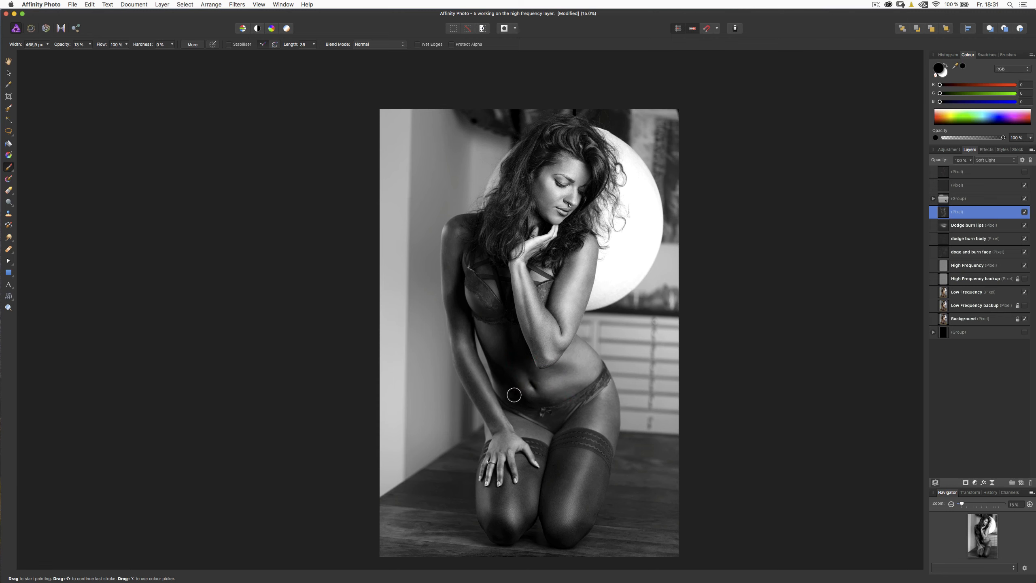
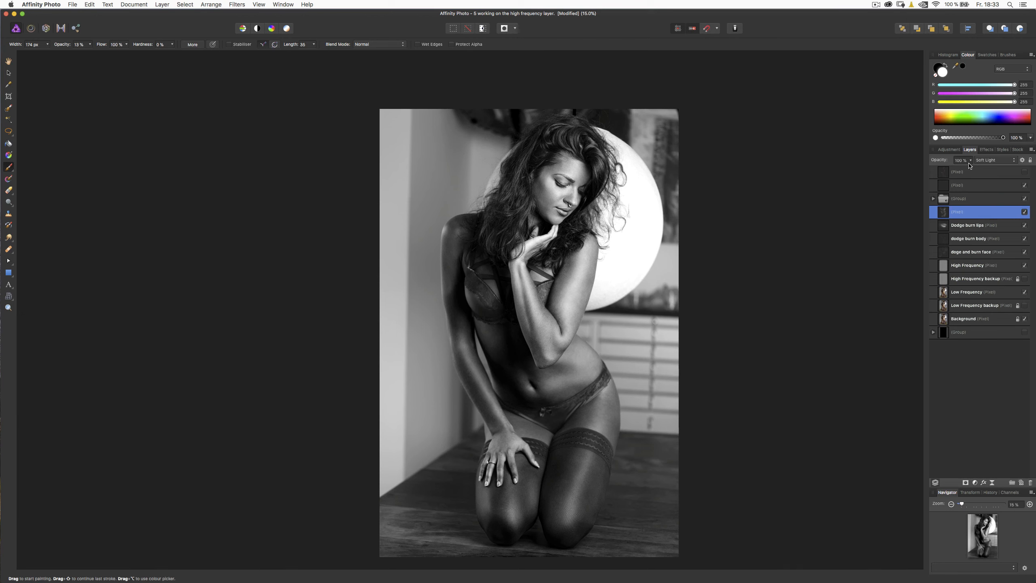
# Lower the body dodge-and-burn layer's opacity to 71% and toggle its visibility to compare before and after
pyautogui.click(971, 161)
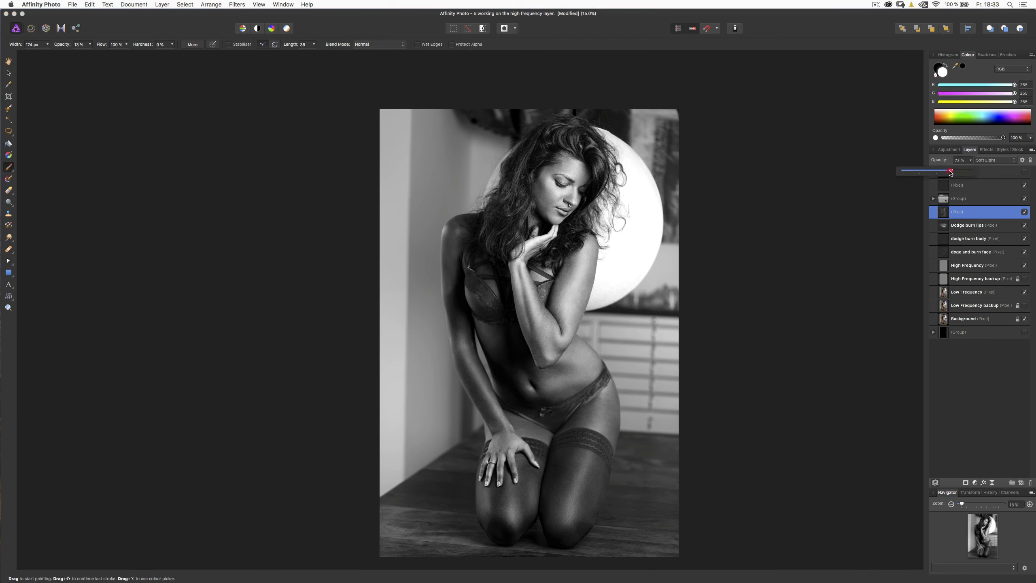
pyautogui.moveTo(950, 173); pyautogui.dragTo(950, 172)
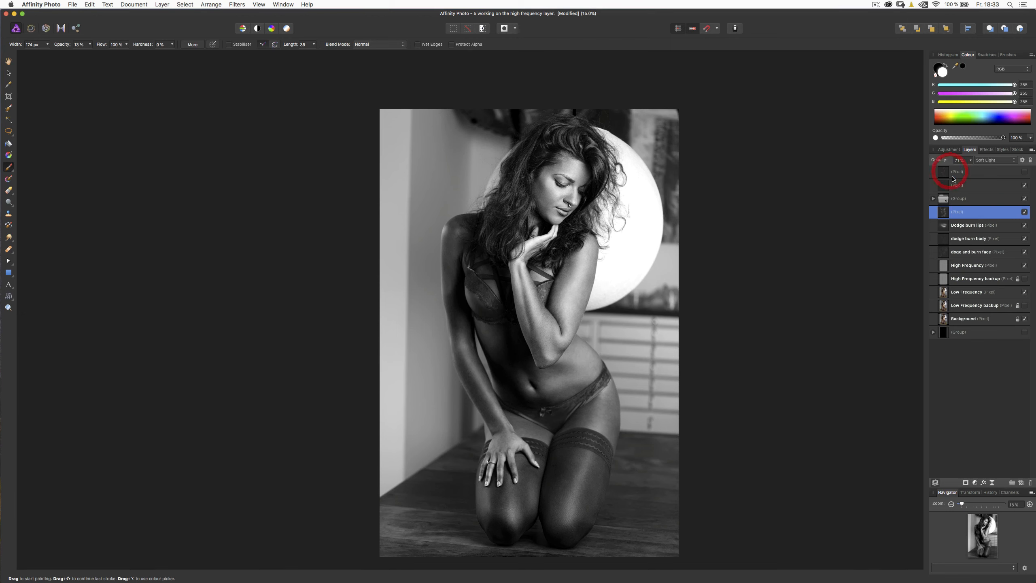
pyautogui.click(1024, 212)
pyautogui.click(1024, 212)
pyautogui.click(1024, 212)
pyautogui.click(1024, 213)
# Add a new pixel layer and rename the Soft Light layer beneath it "dodge burn body all"
pyautogui.click(1021, 482)
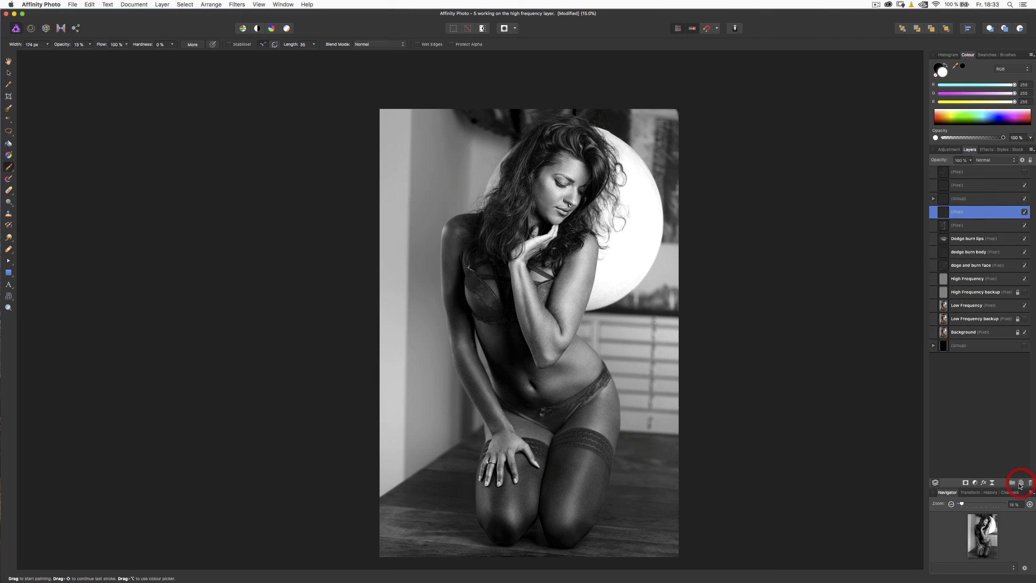
pyautogui.click(959, 225)
pyautogui.doubleClick(958, 226)
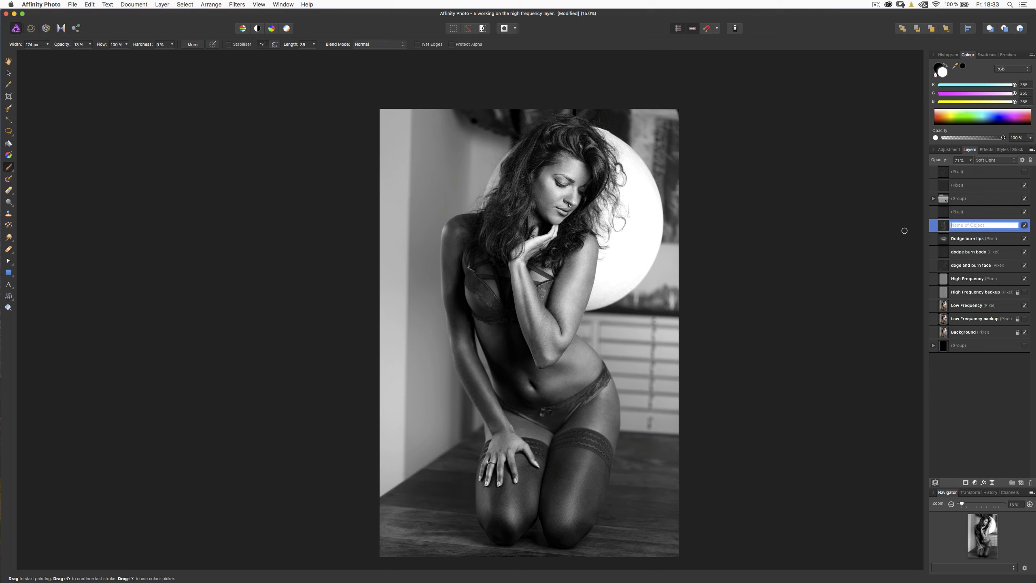
pyautogui.write('dodg')
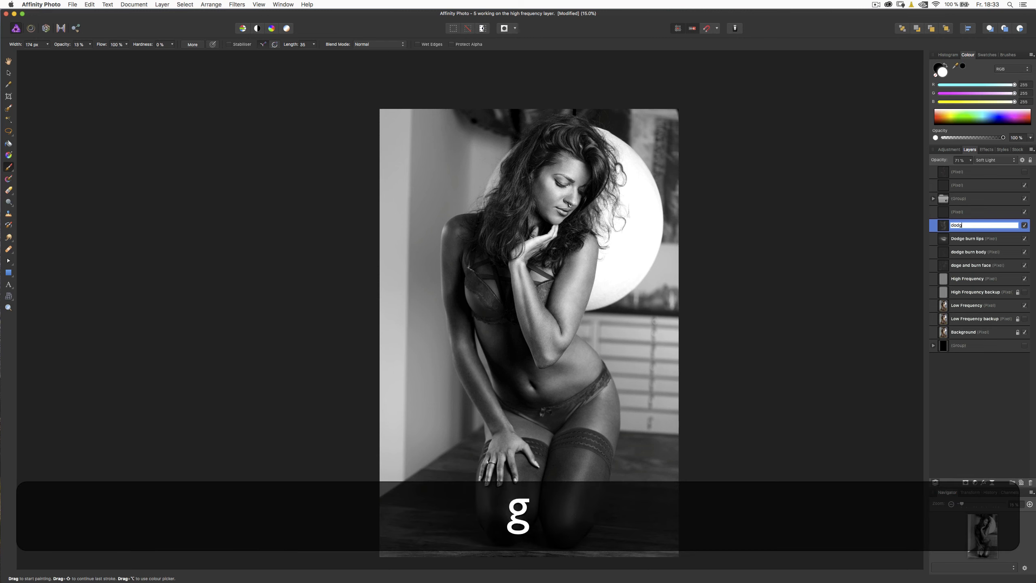
pyautogui.write('e burn body all')
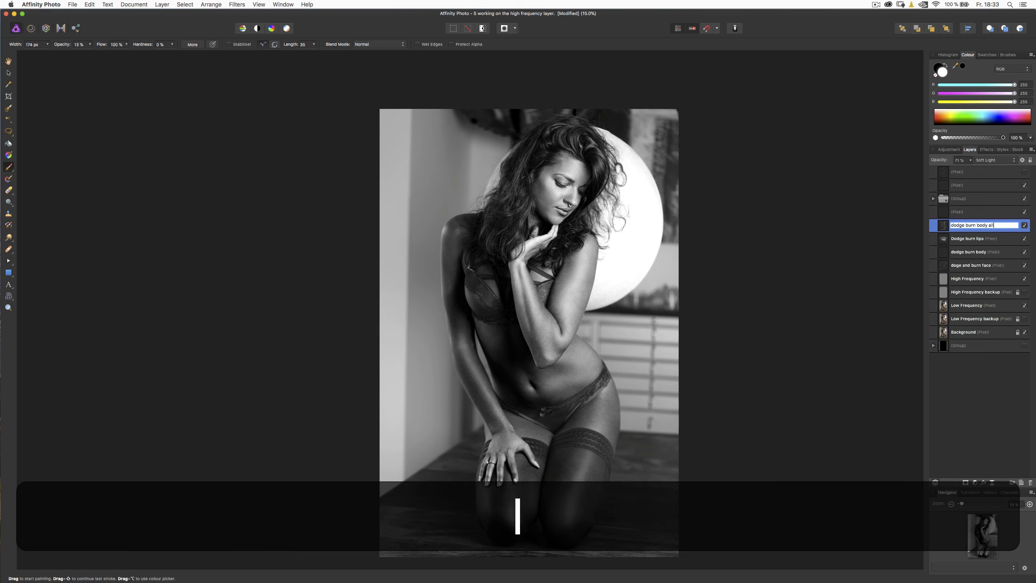
pyautogui.press('Return')
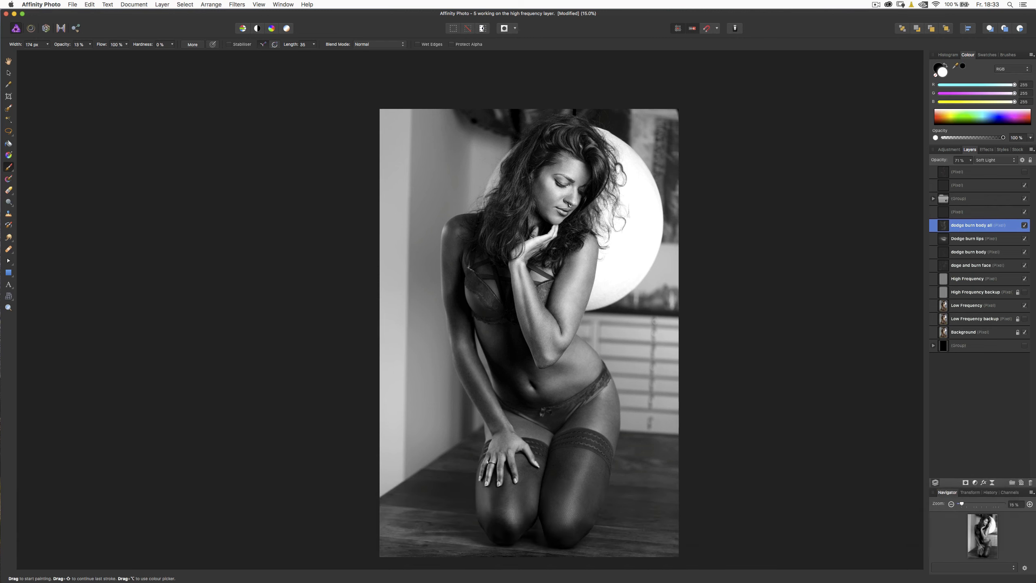
# On the new empty pixel layer, dodge the nose bridge, nose tip and area between the brows with a white brush of about 101 px
pyautogui.click(973, 215)
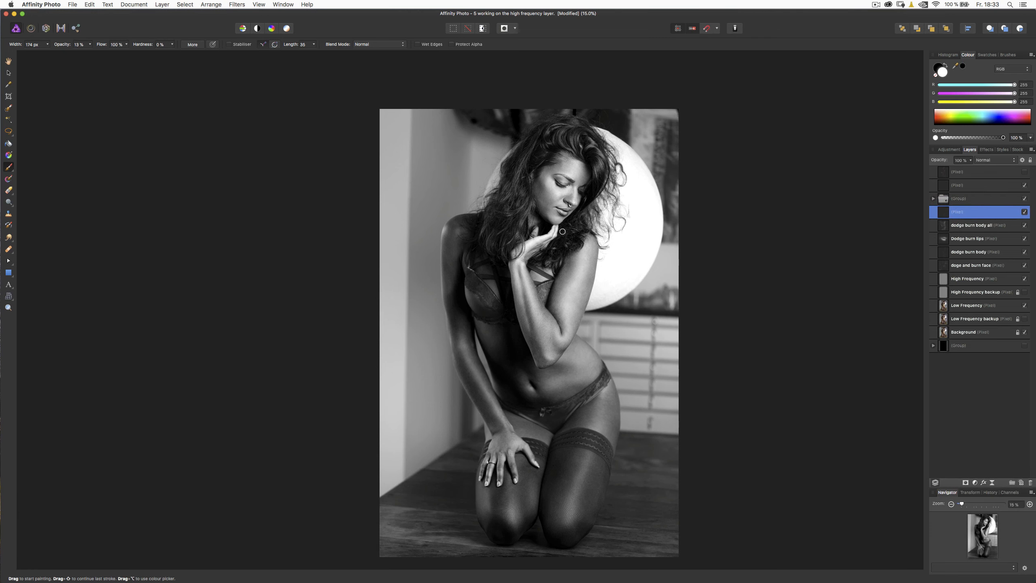
pyautogui.press('super+plus')
pyautogui.press('super+plus')
pyautogui.press('super+plus')
pyautogui.press('super+plus')
pyautogui.press('space')
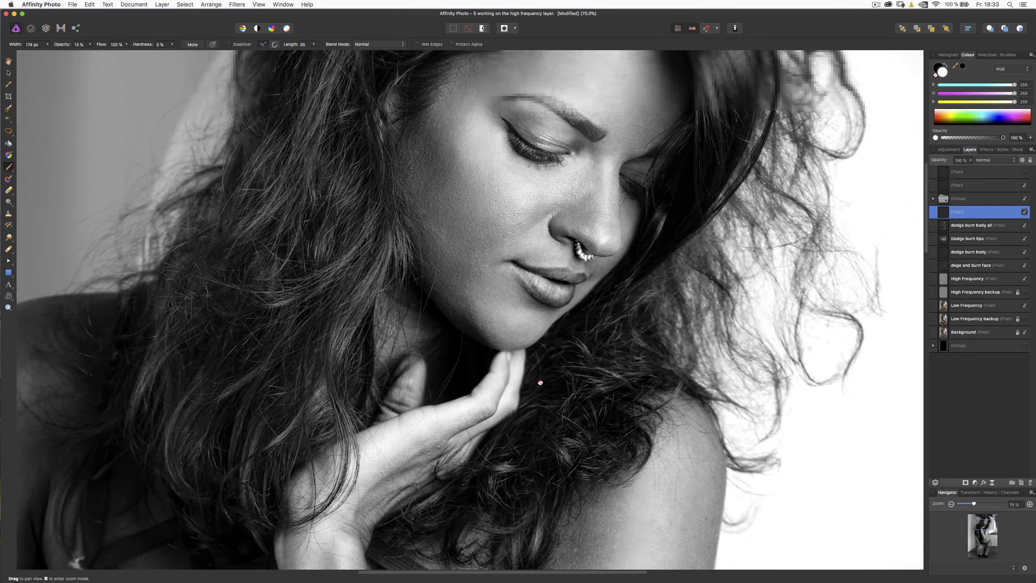
pyautogui.moveTo(540, 382); pyautogui.dragTo(427, 498)
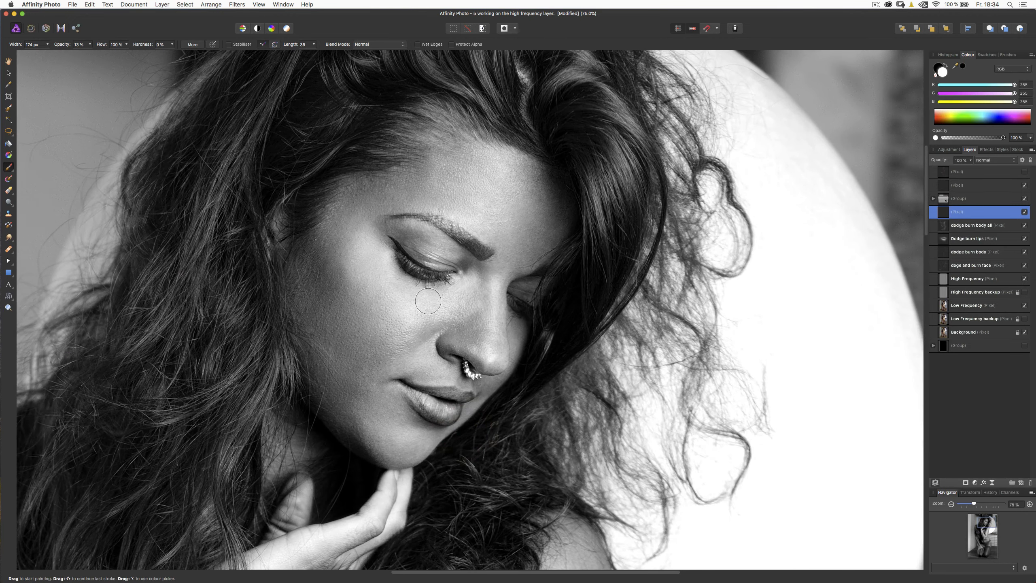
pyautogui.moveTo(494, 304); pyautogui.dragTo(483, 300)
pyautogui.moveTo(498, 332)
pyautogui.mouseDown()
pyautogui.moveTo(501, 263)
pyautogui.moveTo(509, 325)
pyautogui.moveTo(512, 252)
pyautogui.mouseUp()
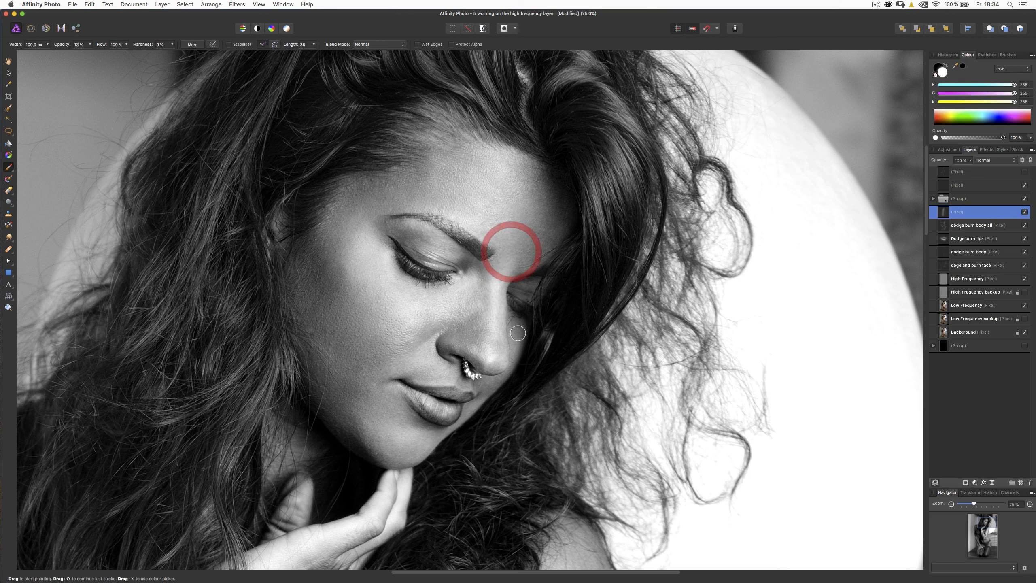
pyautogui.moveTo(502, 358); pyautogui.dragTo(486, 352)
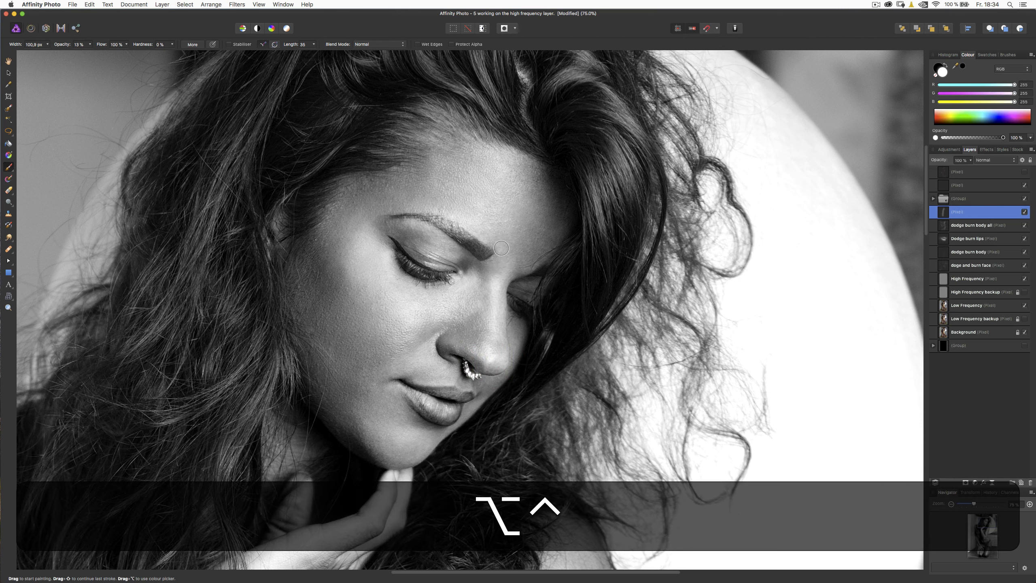
# Dodge the forehead, the cheek beneath the eye and the chin, varying the brush between about 111 and 249 px
pyautogui.keyDown('ctrl'); pyautogui.keyDown('alt'); pyautogui.moveTo(491, 255); pyautogui.dragTo(540, 229); pyautogui.keyUp('alt'); pyautogui.keyUp('ctrl')
pyautogui.moveTo(482, 186)
pyautogui.keyDown('ctrl'); pyautogui.keyDown('alt'); pyautogui.mouseDown()
pyautogui.moveTo(498, 184)
pyautogui.moveTo(462, 197)
pyautogui.moveTo(490, 181)
pyautogui.moveTo(474, 199)
pyautogui.moveTo(496, 208)
pyautogui.mouseUp(); pyautogui.keyUp('alt'); pyautogui.keyUp('ctrl')
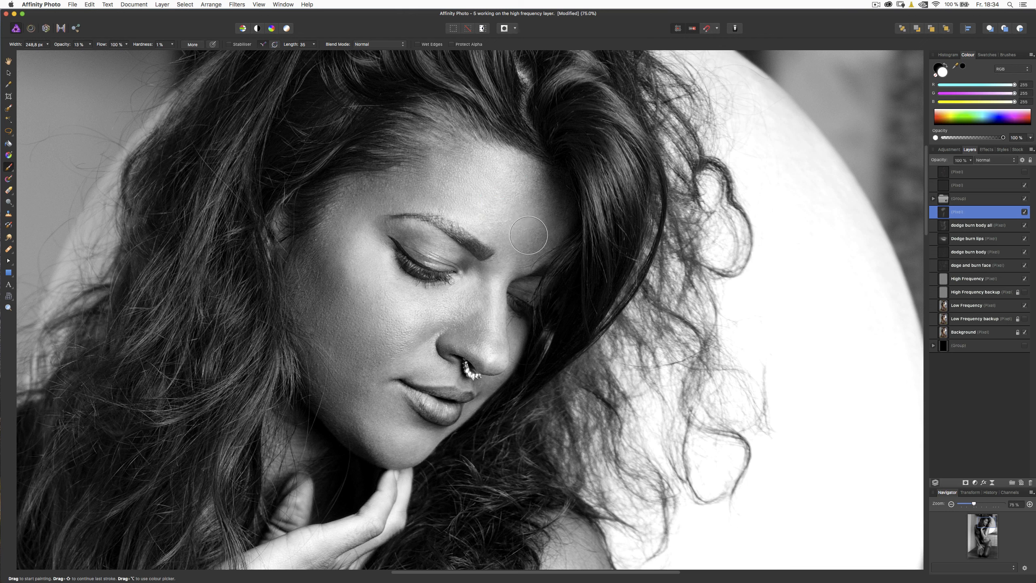
pyautogui.moveTo(376, 268); pyautogui.dragTo(402, 294)
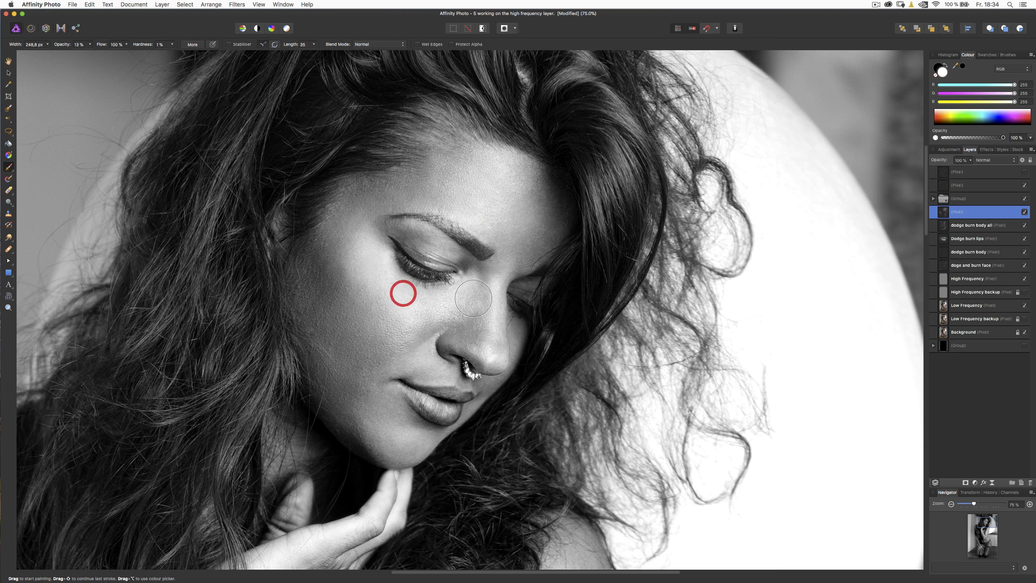
pyautogui.moveTo(465, 294)
pyautogui.mouseDown()
pyautogui.moveTo(426, 302)
pyautogui.moveTo(451, 301)
pyautogui.mouseUp()
pyautogui.moveTo(385, 429)
pyautogui.mouseDown()
pyautogui.moveTo(409, 437)
pyautogui.moveTo(394, 425)
pyautogui.moveTo(407, 418)
pyautogui.mouseUp()
pyautogui.moveTo(422, 365)
pyautogui.keyDown('ctrl'); pyautogui.keyDown('alt'); pyautogui.mouseDown()
pyautogui.moveTo(387, 365)
pyautogui.moveTo(444, 380)
pyautogui.mouseUp(); pyautogui.keyUp('alt'); pyautogui.keyUp('ctrl')
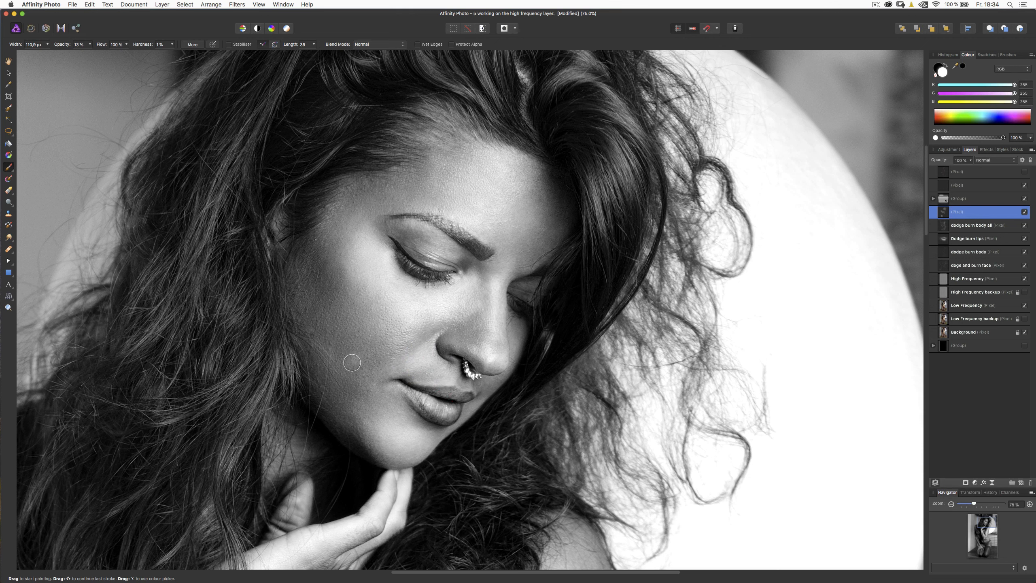
pyautogui.keyDown('ctrl'); pyautogui.keyDown('alt'); pyautogui.moveTo(351, 318); pyautogui.dragTo(369, 317); pyautogui.keyUp('alt'); pyautogui.keyUp('ctrl')
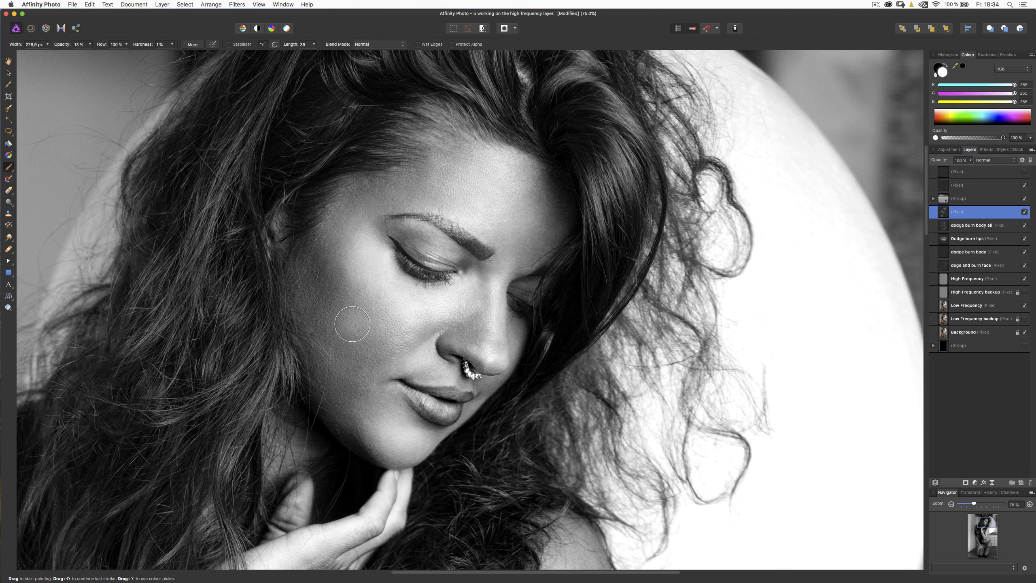
# Burn the lower cheek, jawline and forehead edges along the hairline with black, using a brush of about 303 px
pyautogui.press('x')
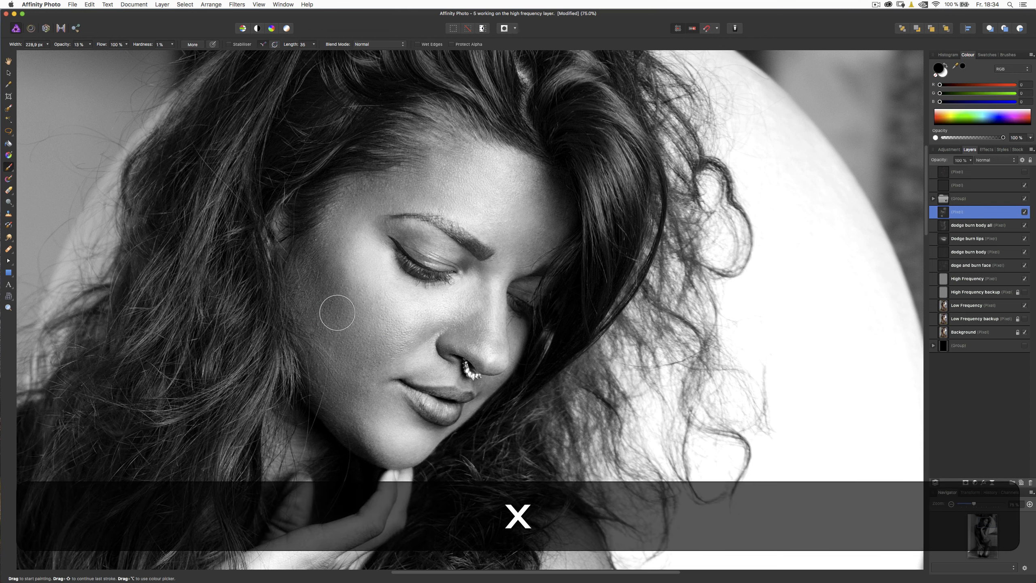
pyautogui.moveTo(330, 309)
pyautogui.keyDown('ctrl'); pyautogui.keyDown('alt'); pyautogui.mouseDown()
pyautogui.moveTo(342, 309)
pyautogui.moveTo(317, 342)
pyautogui.moveTo(349, 403)
pyautogui.mouseUp(); pyautogui.keyUp('alt'); pyautogui.keyUp('ctrl')
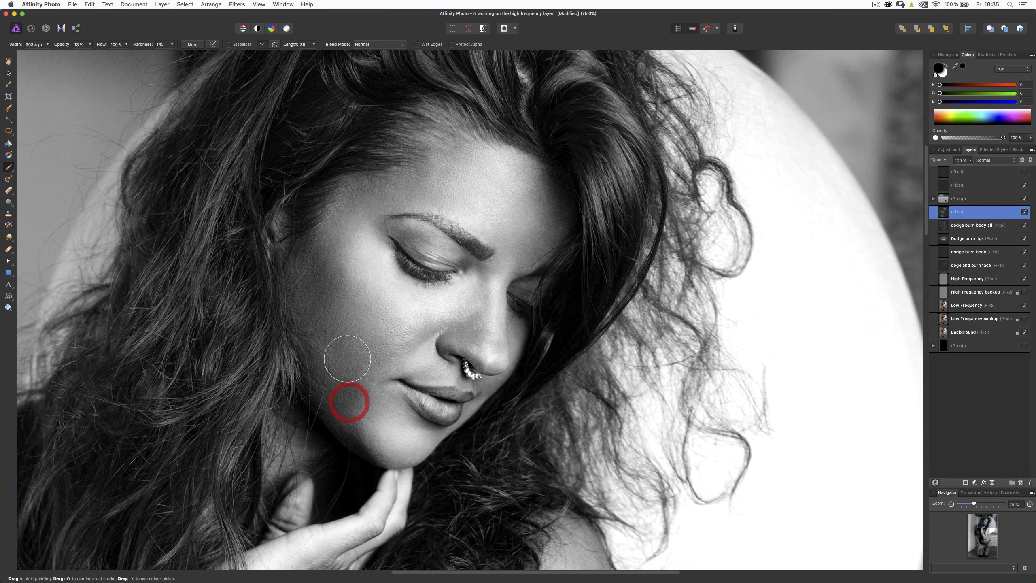
pyautogui.moveTo(423, 162)
pyautogui.mouseDown()
pyautogui.moveTo(521, 132)
pyautogui.moveTo(558, 159)
pyautogui.mouseUp()
pyautogui.moveTo(547, 241); pyautogui.dragTo(532, 187)
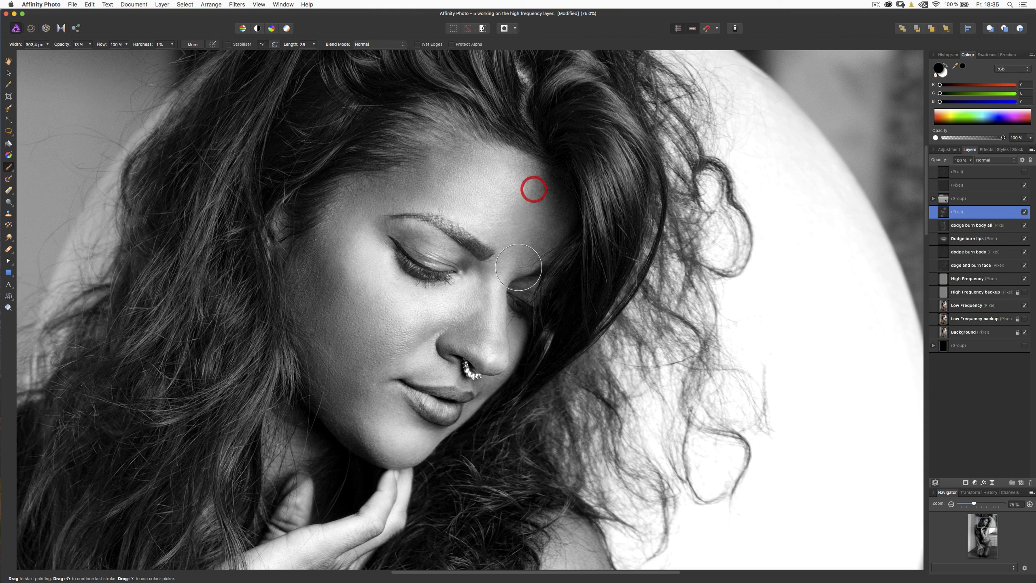
# Burn the nose and cheek contours with a brush of about 203 px, reducing it to about 130 px for the cheek hollow
pyautogui.moveTo(474, 329)
pyautogui.keyDown('ctrl'); pyautogui.keyDown('alt'); pyautogui.mouseDown()
pyautogui.moveTo(488, 268)
pyautogui.moveTo(483, 276)
pyautogui.mouseUp(); pyautogui.keyUp('alt'); pyautogui.keyUp('ctrl')
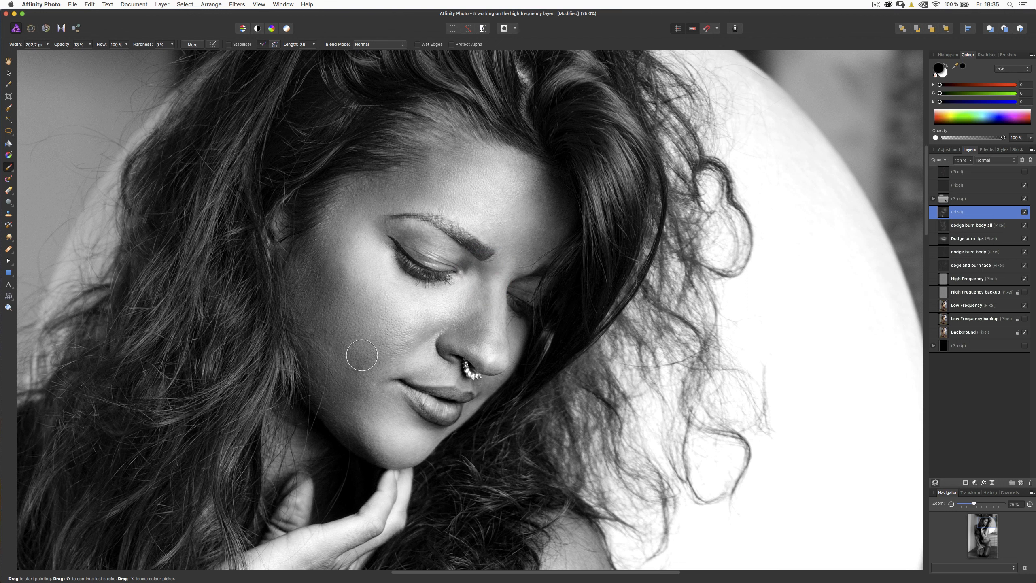
pyautogui.moveTo(333, 270)
pyautogui.mouseDown()
pyautogui.moveTo(326, 264)
pyautogui.moveTo(343, 294)
pyautogui.moveTo(322, 278)
pyautogui.mouseUp()
pyautogui.moveTo(334, 315)
pyautogui.mouseDown()
pyautogui.moveTo(326, 296)
pyautogui.moveTo(368, 250)
pyautogui.mouseUp()
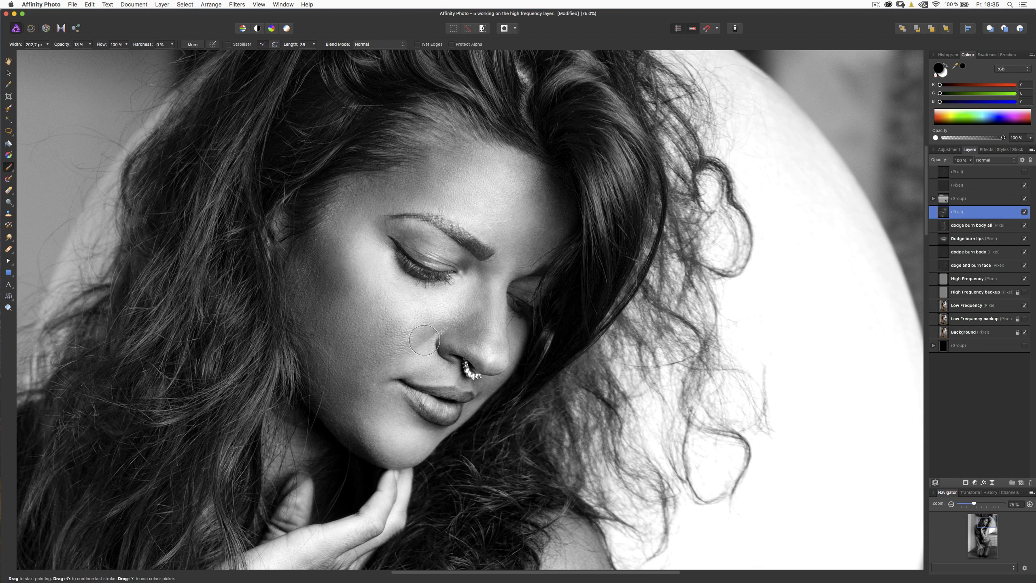
pyautogui.moveTo(489, 334)
pyautogui.mouseDown()
pyautogui.moveTo(501, 310)
pyautogui.moveTo(479, 320)
pyautogui.mouseUp()
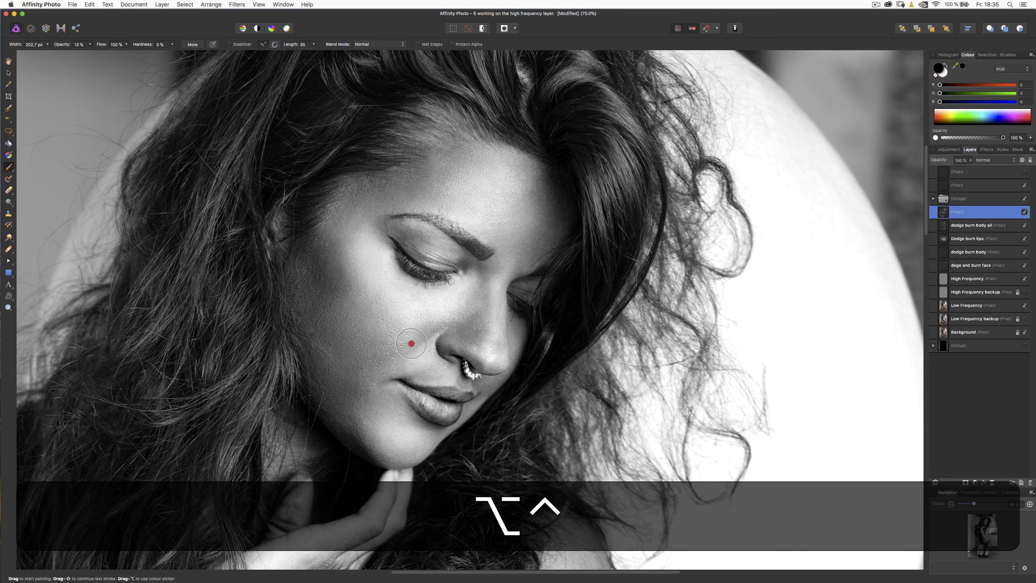
pyautogui.moveTo(411, 337)
pyautogui.keyDown('ctrl'); pyautogui.keyDown('alt'); pyautogui.mouseDown()
pyautogui.moveTo(389, 337)
pyautogui.moveTo(414, 340)
pyautogui.moveTo(372, 368)
pyautogui.mouseUp(); pyautogui.keyUp('alt'); pyautogui.keyUp('ctrl')
pyautogui.press('super')
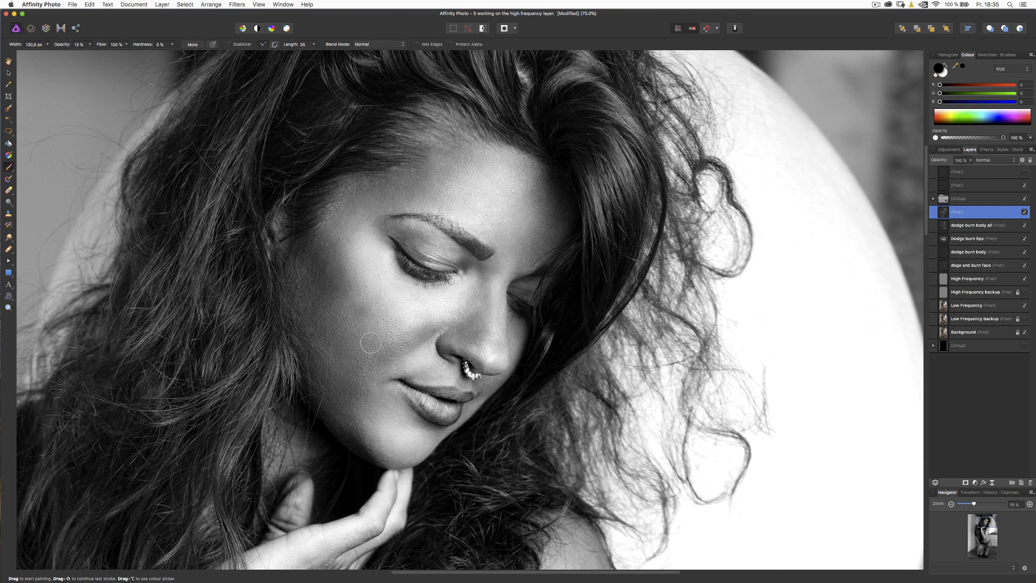
# Burn the cheek hollow and jawline with a brush up to about 232 px, then darken the eyebrows with one of about 57 px
pyautogui.moveTo(366, 347); pyautogui.dragTo(401, 346)
pyautogui.moveTo(346, 419); pyautogui.dragTo(310, 361)
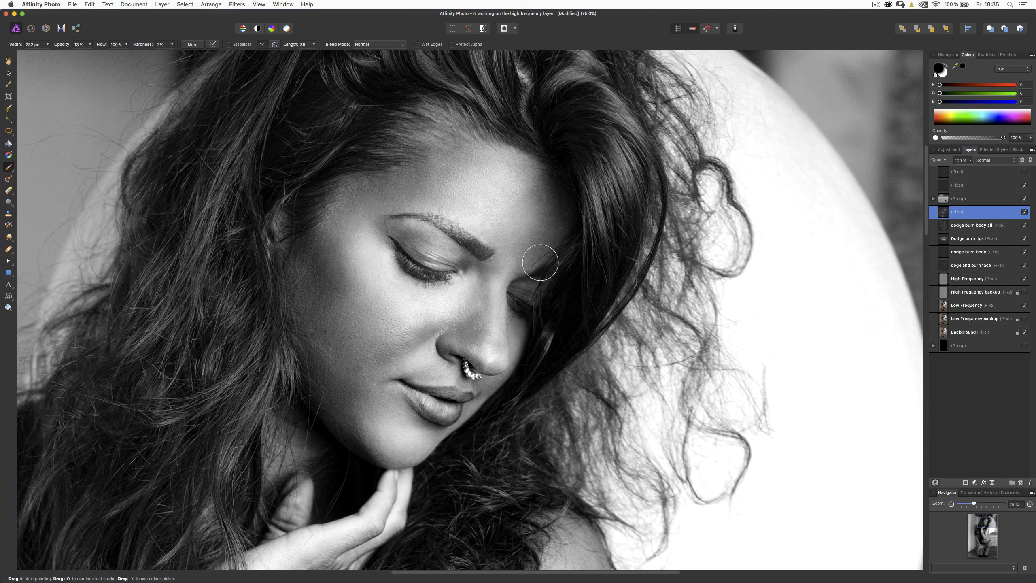
pyautogui.moveTo(482, 304); pyautogui.dragTo(416, 304)
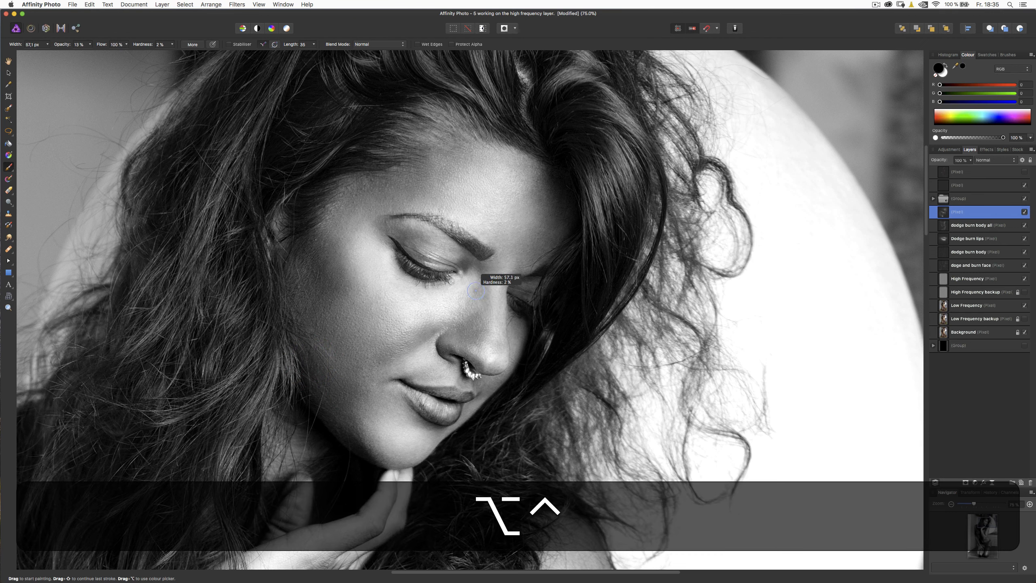
pyautogui.moveTo(475, 291)
pyautogui.mouseDown()
pyautogui.moveTo(474, 247)
pyautogui.moveTo(448, 228)
pyautogui.moveTo(468, 236)
pyautogui.moveTo(418, 216)
pyautogui.mouseUp()
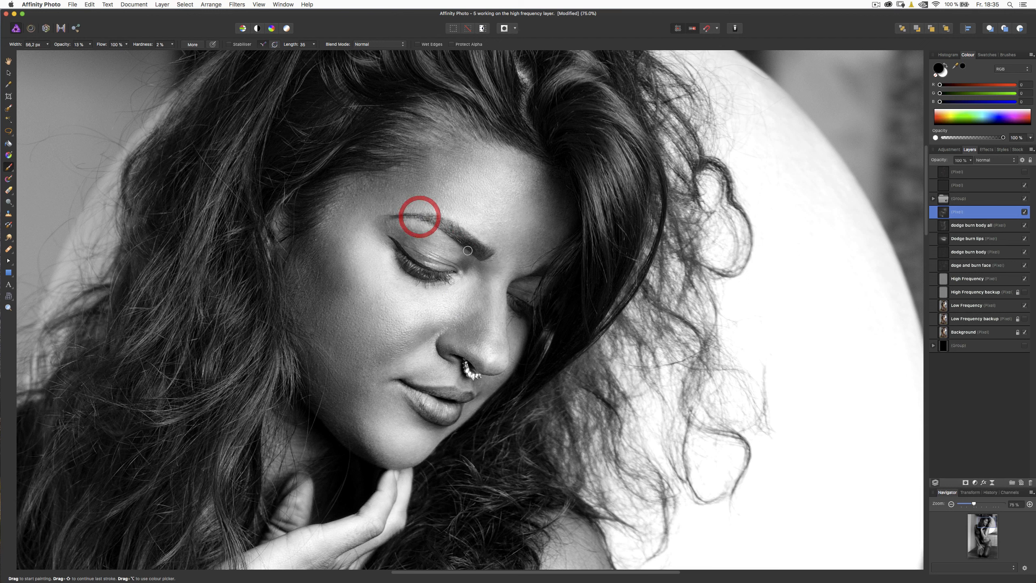
pyautogui.click(556, 271)
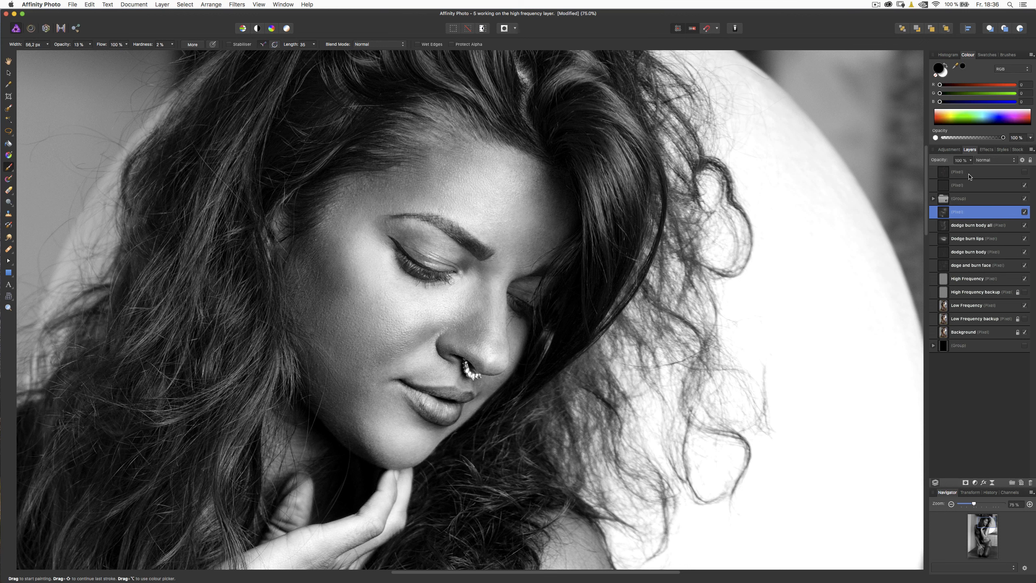
# Repeat the Gaussian Blur filter on the face dodge-and-burn layer and reduce the layer's opacity to 75%
pyautogui.click(237, 4)
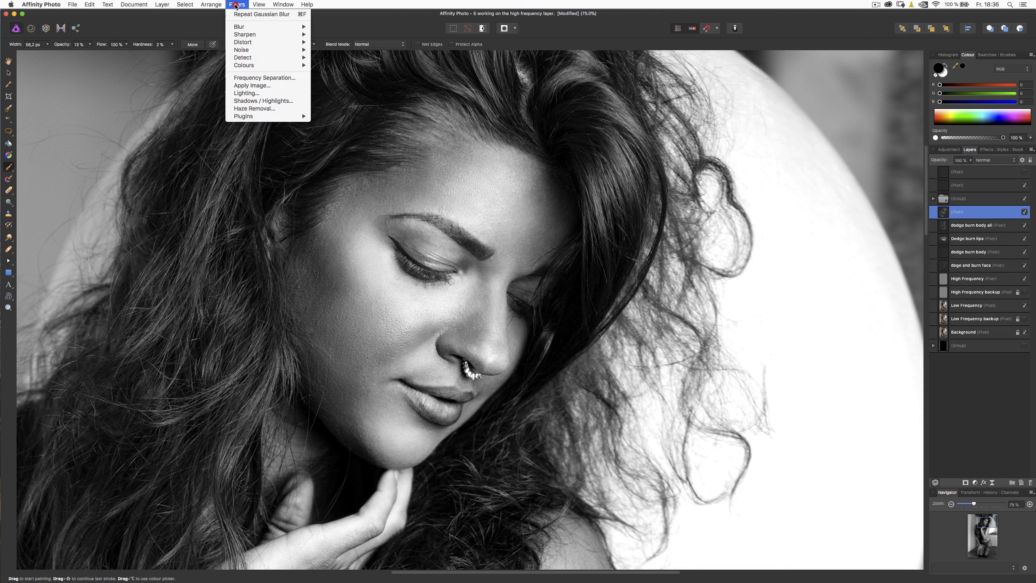
pyautogui.click(239, 16)
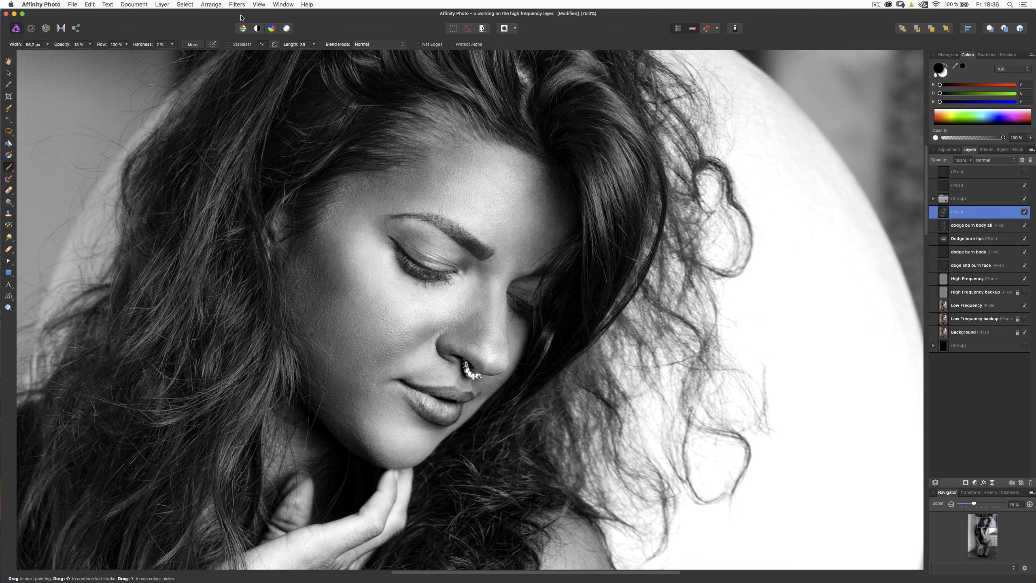
pyautogui.click(969, 161)
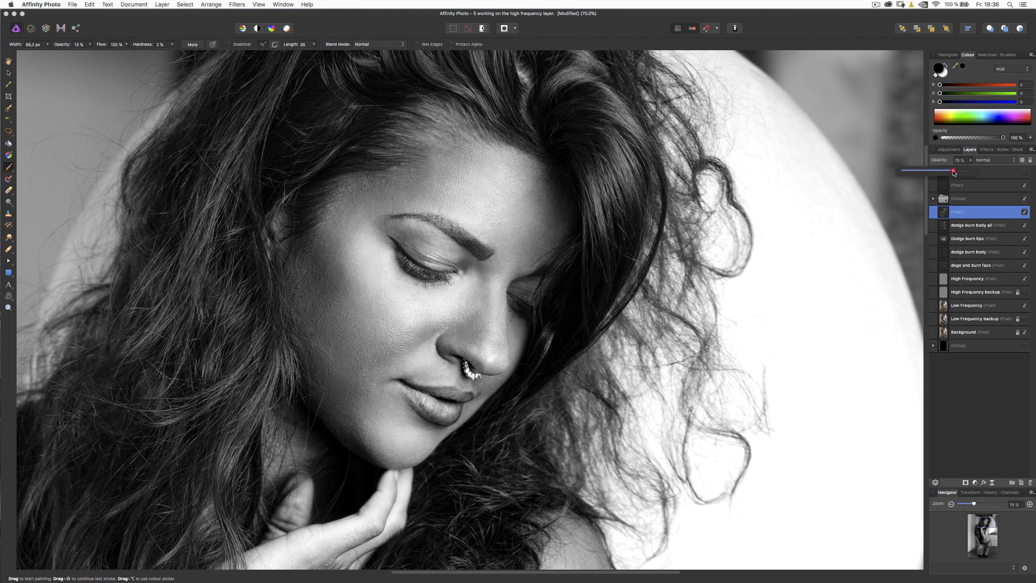
pyautogui.click(950, 171)
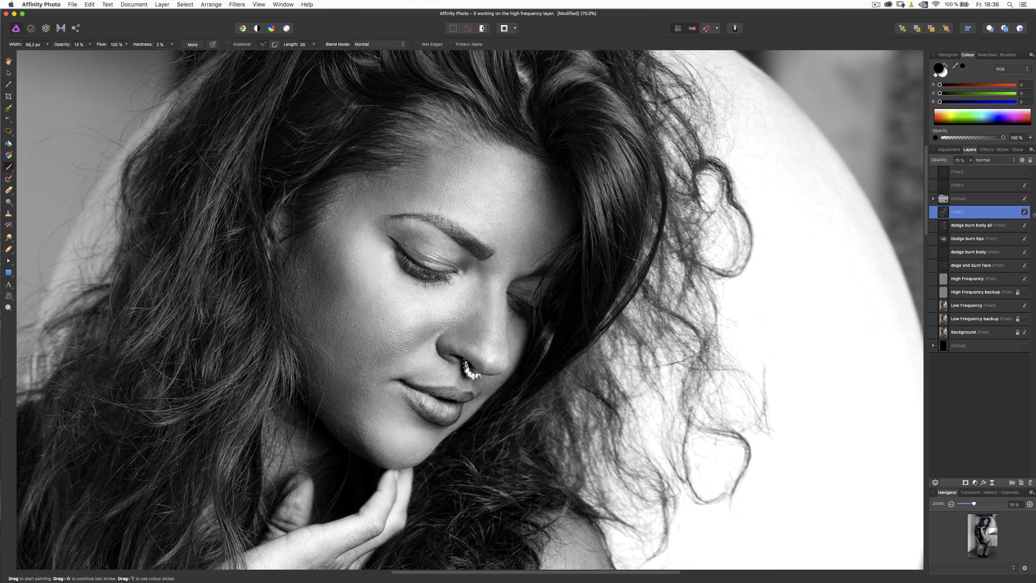
# Compare the whole portrait with the face dodge-and-burn layer hidden and shown
pyautogui.press('super+minus')
pyautogui.press('super+minus')
pyautogui.press('super+minus')
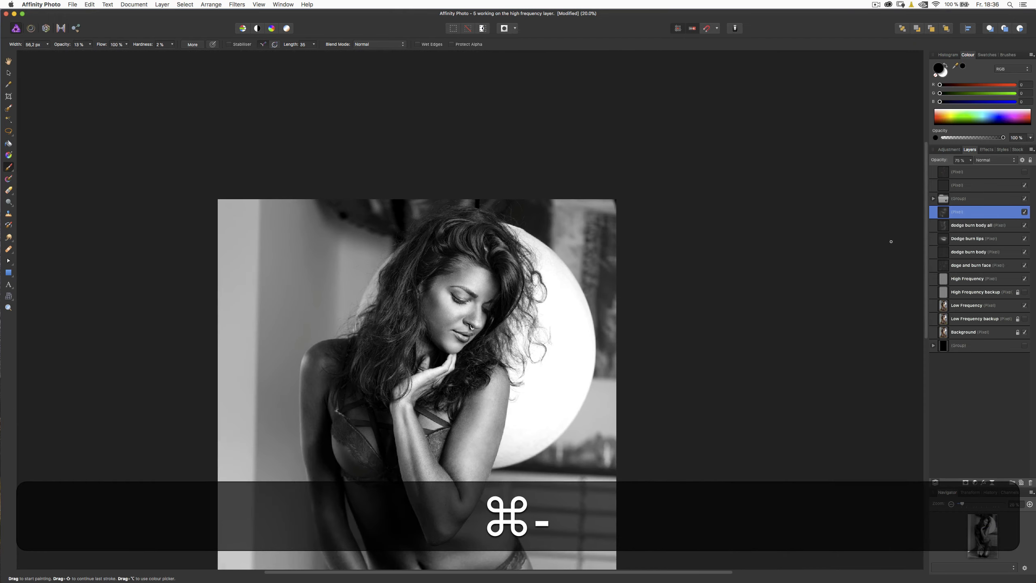
pyautogui.click(1024, 212)
pyautogui.click(1024, 212)
pyautogui.click(1025, 212)
pyautogui.click(1025, 213)
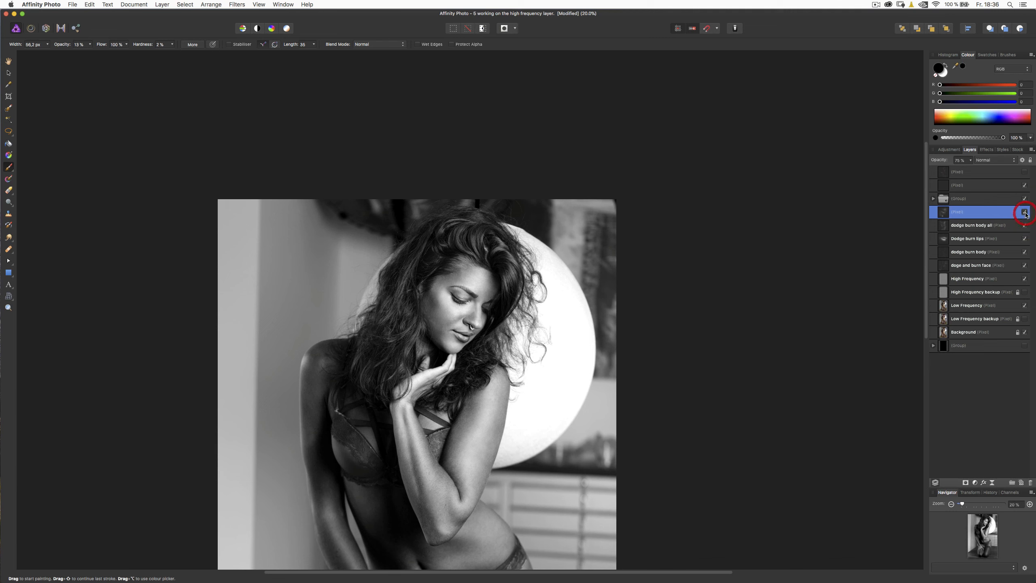
pyautogui.click(1024, 212)
pyautogui.click(1024, 213)
pyautogui.click(1024, 212)
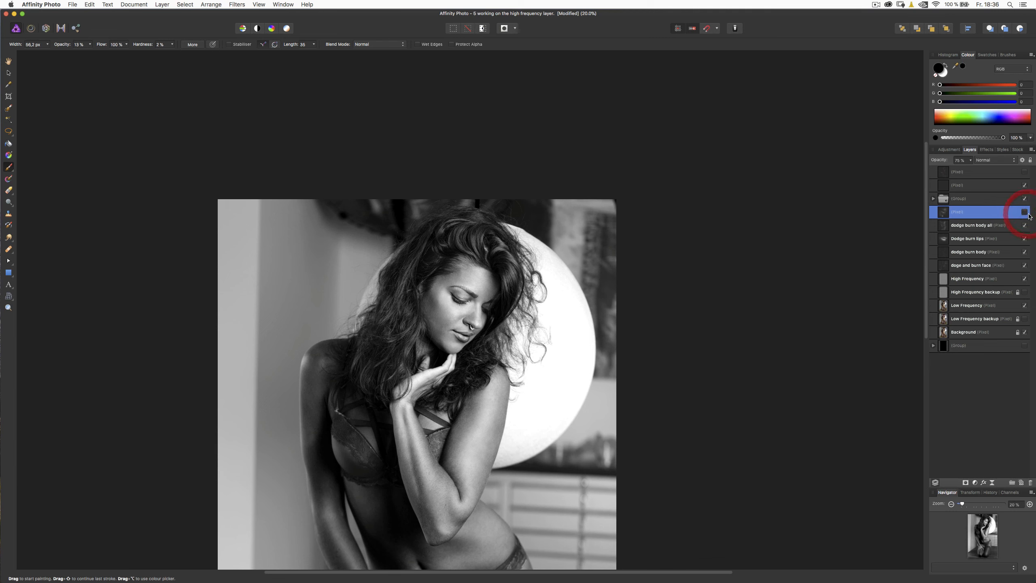
pyautogui.click(1025, 213)
pyautogui.click(1025, 213)
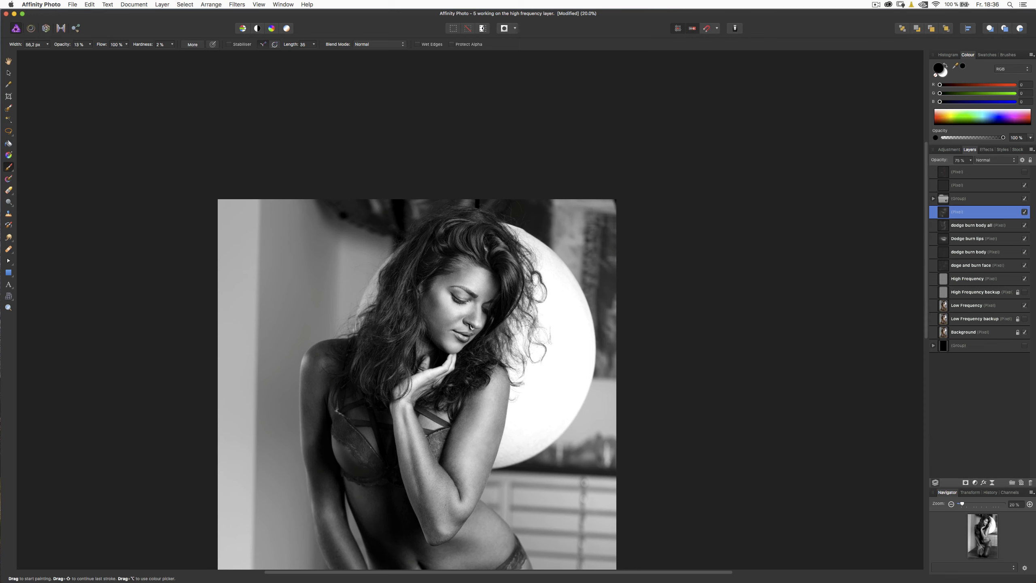
# Reduce the face dodge-and-burn layer's opacity to 47%, toggling its visibility to judge the effect
pyautogui.click(969, 161)
pyautogui.moveTo(947, 172); pyautogui.dragTo(946, 171)
pyautogui.click(1025, 212)
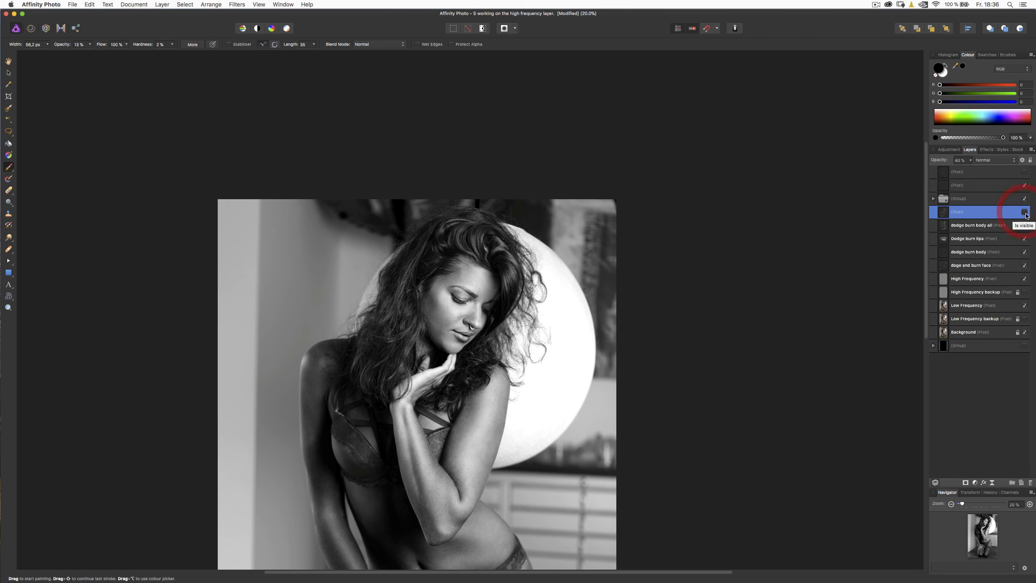
pyautogui.click(971, 160)
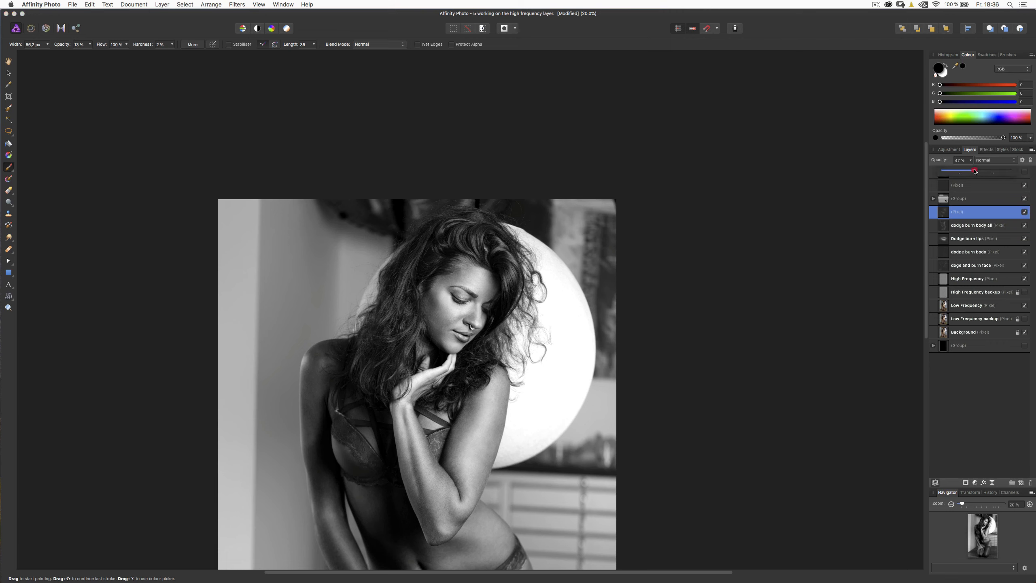
pyautogui.click(1020, 211)
pyautogui.click(1021, 211)
pyautogui.click(1020, 211)
pyautogui.click(1020, 212)
# Add a new pixel layer above the face dodge-and-burn layer and rename the face layer "db face all"
pyautogui.click(1022, 483)
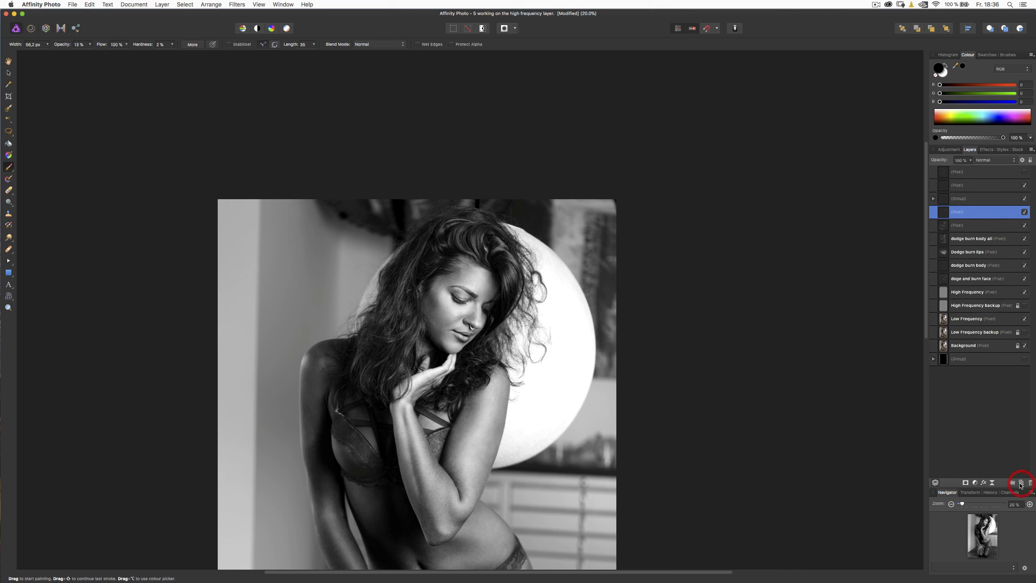
pyautogui.click(962, 226)
pyautogui.doubleClick(962, 226)
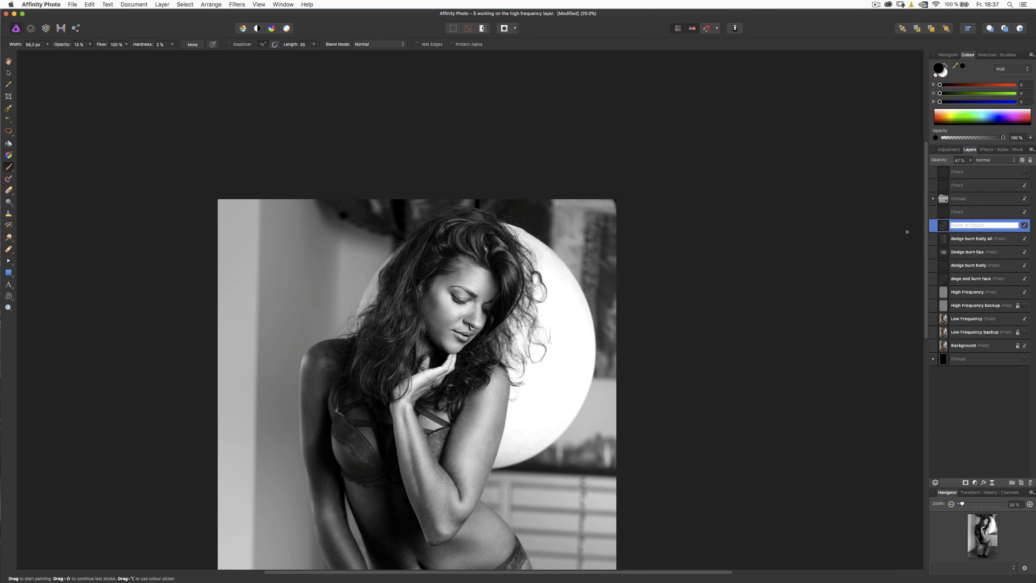
pyautogui.write('db f')
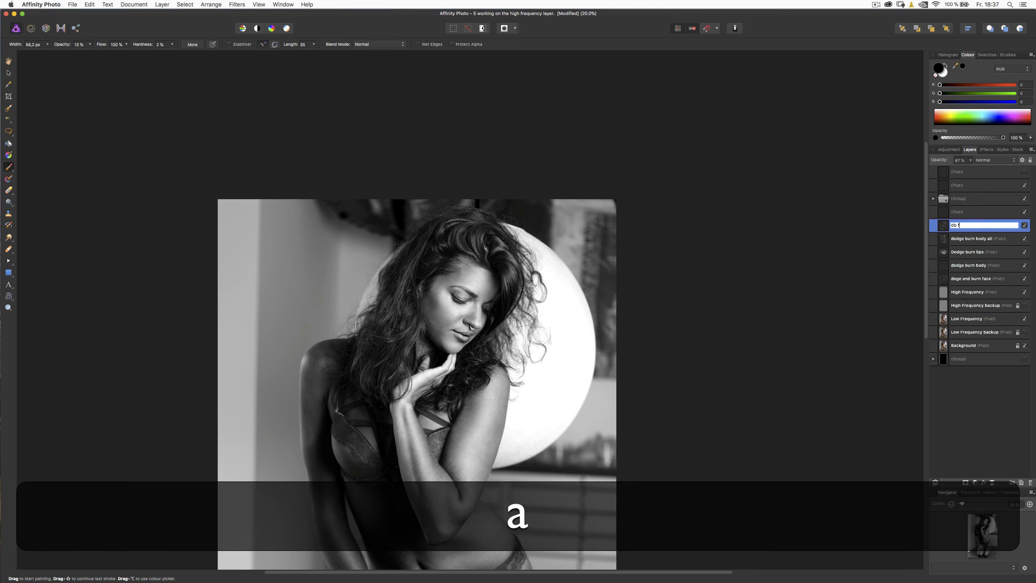
pyautogui.write('ace all')
pyautogui.press('Return')
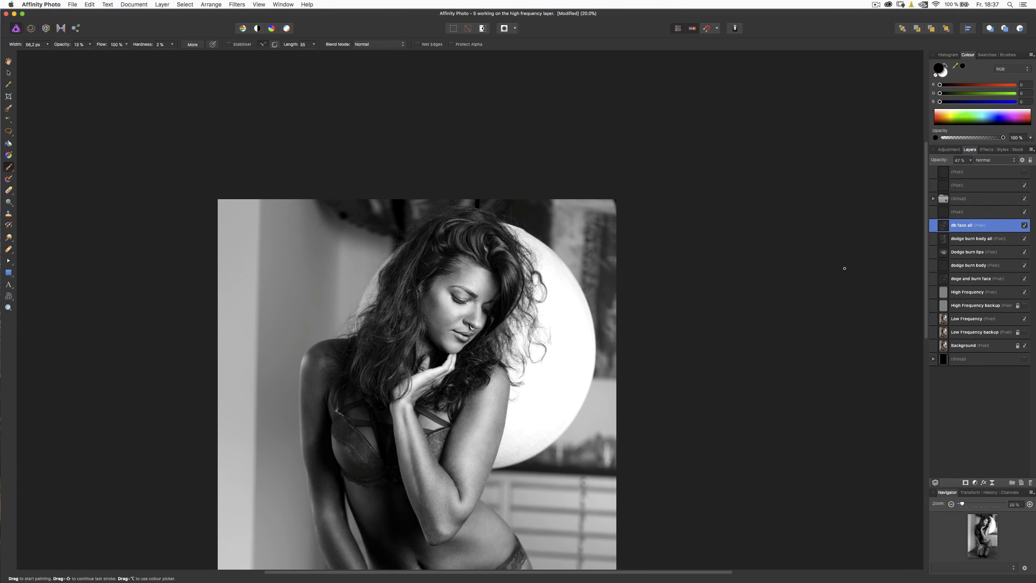
# Set the blend mode of the new empty pixel layer to Add
pyautogui.click(954, 213)
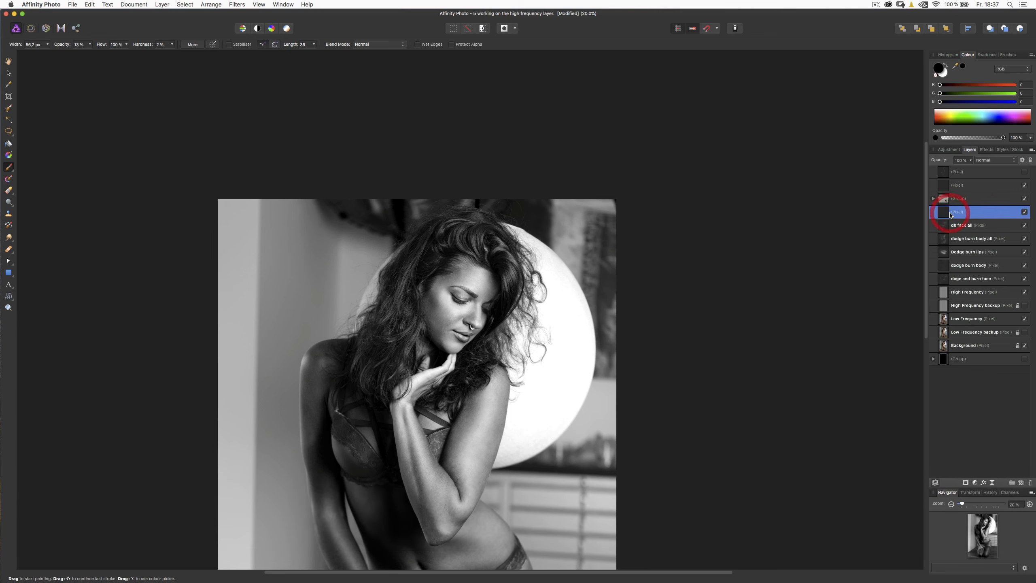
pyautogui.click(987, 161)
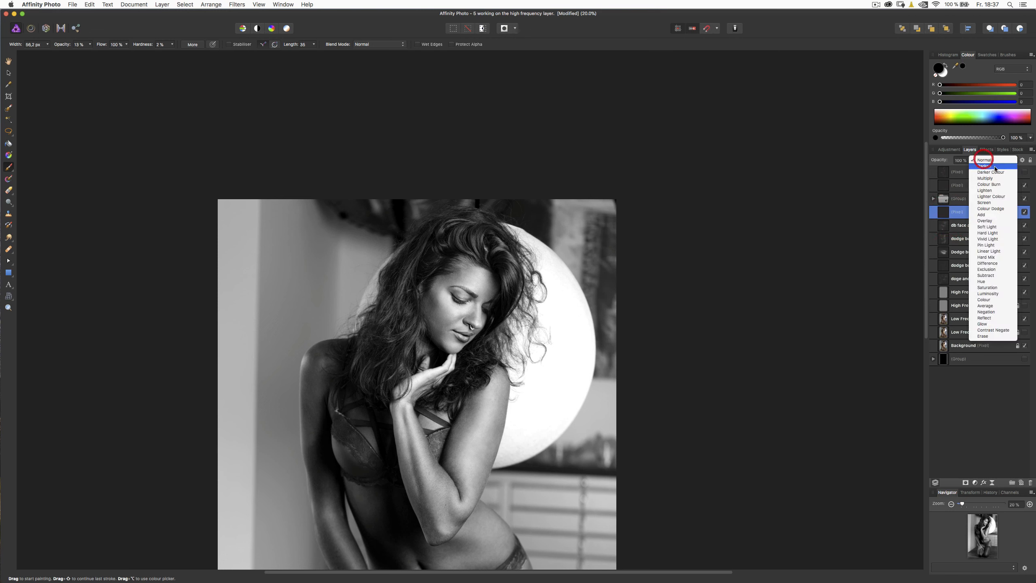
pyautogui.click(989, 215)
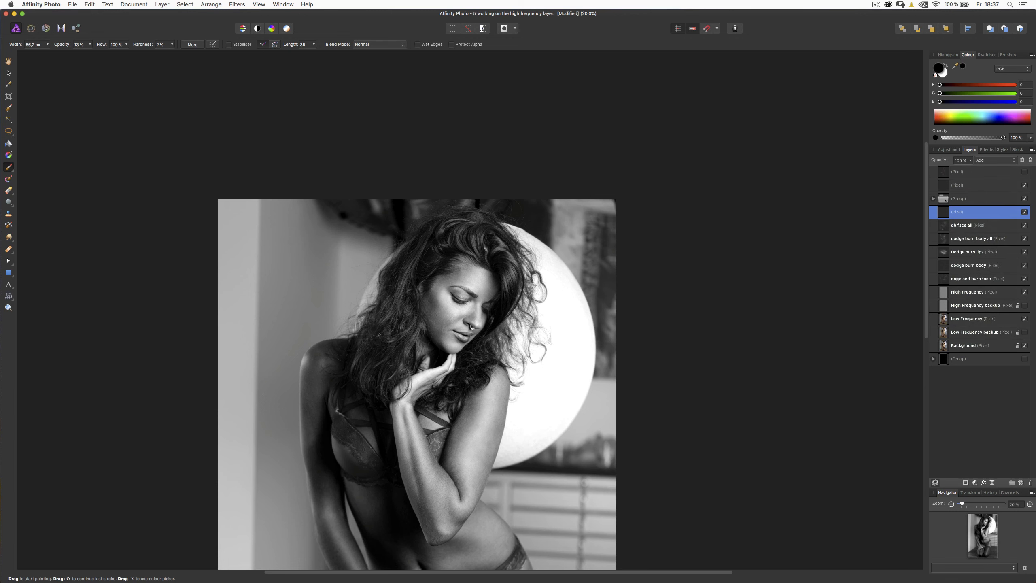
# Dodge the highlights in the hair sweeping from the crown past the brow, using a white brush of about 63 px
pyautogui.press('super+plus')
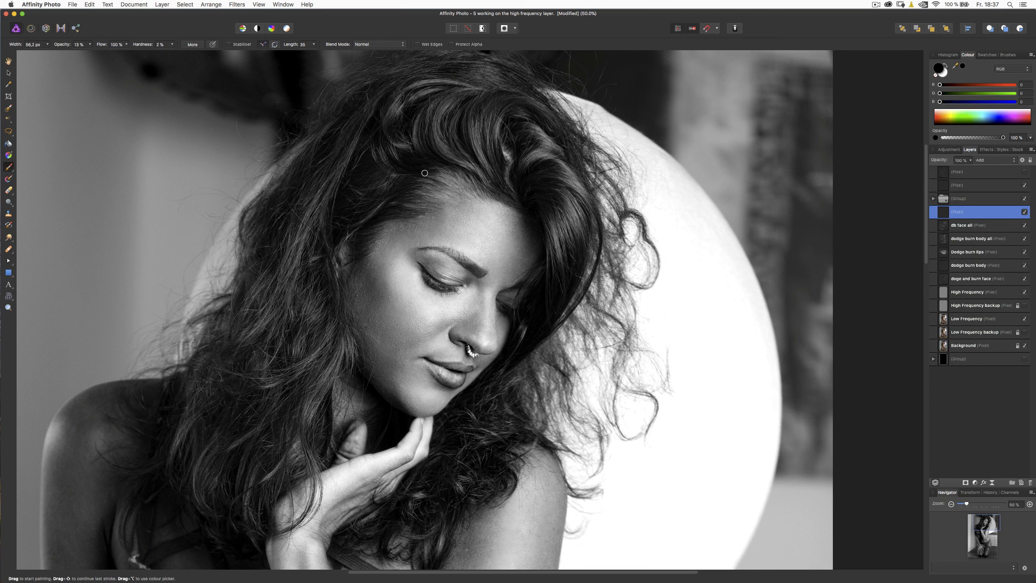
pyautogui.hotkey('ctrl', 'alt')
pyautogui.moveTo(455, 160)
pyautogui.mouseDown()
pyautogui.moveTo(481, 151)
pyautogui.moveTo(474, 131)
pyautogui.moveTo(488, 102)
pyautogui.mouseUp()
pyautogui.press('x')
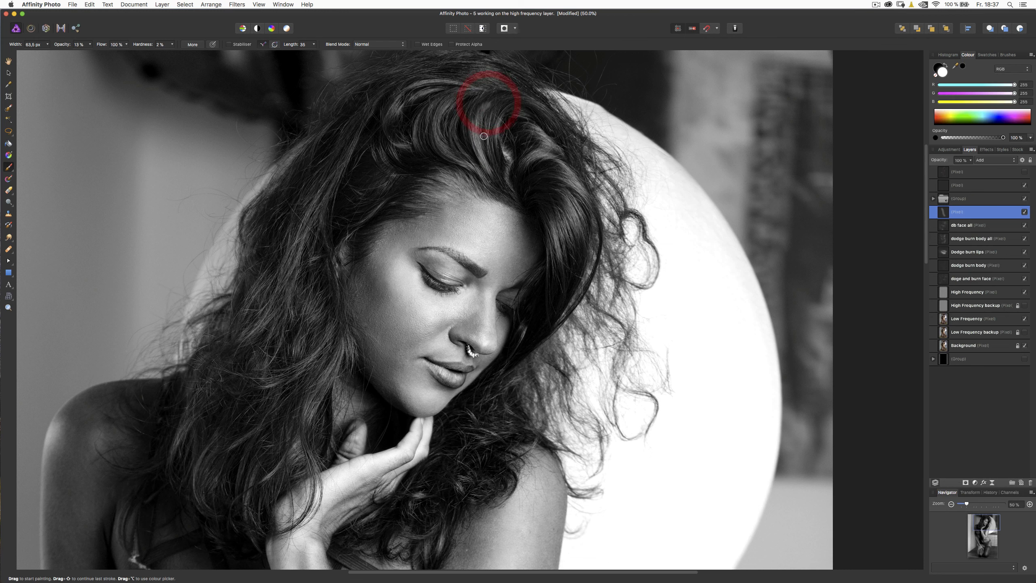
pyautogui.click(504, 115)
pyautogui.click(550, 153)
pyautogui.moveTo(551, 152); pyautogui.dragTo(541, 132)
pyautogui.moveTo(568, 179)
pyautogui.mouseDown()
pyautogui.moveTo(580, 187)
pyautogui.moveTo(573, 173)
pyautogui.mouseUp()
pyautogui.moveTo(574, 210)
pyautogui.mouseDown()
pyautogui.moveTo(562, 217)
pyautogui.moveTo(560, 250)
pyautogui.mouseUp()
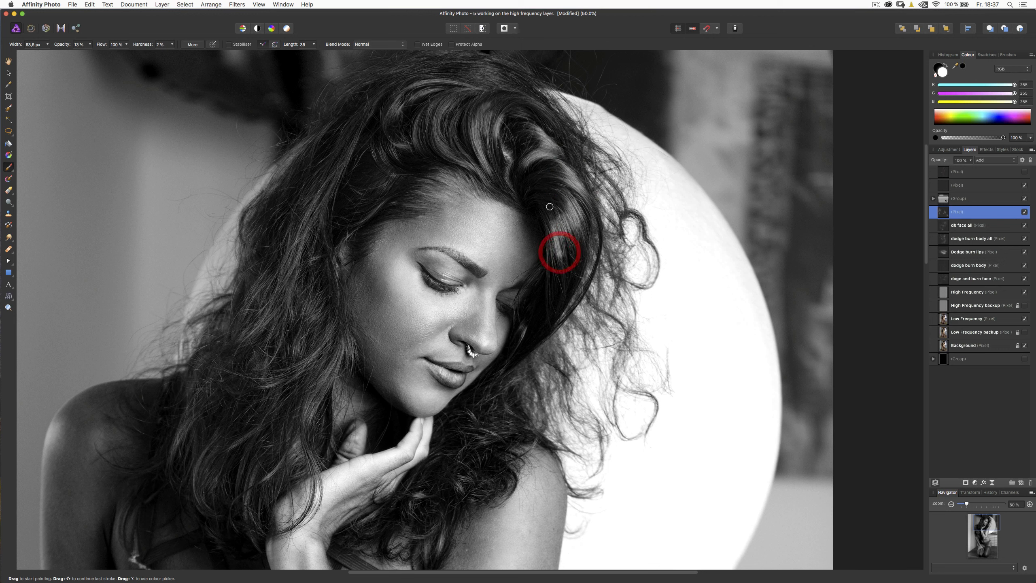
# Dodge the hair waves directly above the forehead and along the crown with the white brush
pyautogui.moveTo(490, 171)
pyautogui.mouseDown()
pyautogui.moveTo(488, 107)
pyautogui.moveTo(485, 130)
pyautogui.mouseUp()
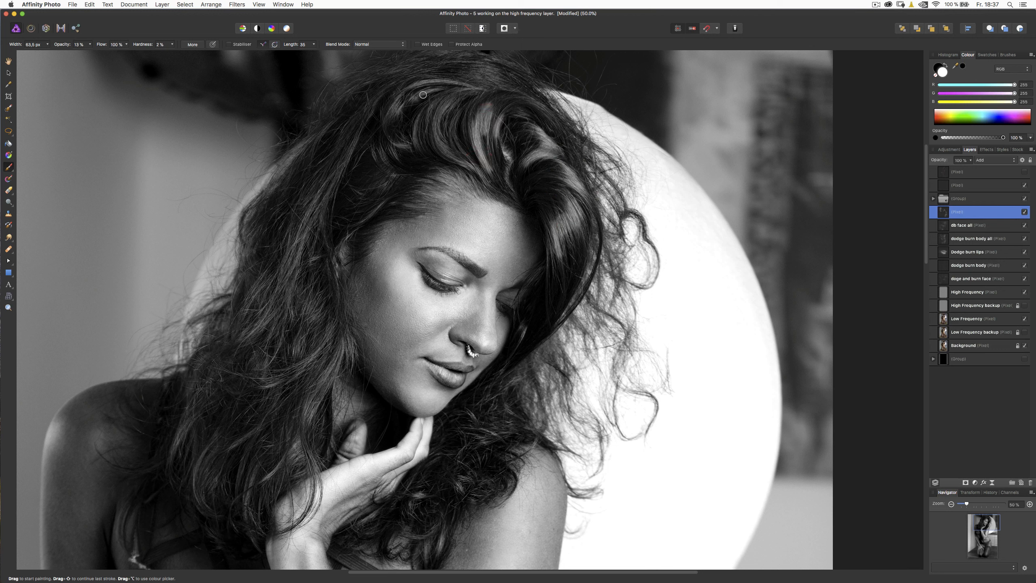
pyautogui.moveTo(461, 84)
pyautogui.mouseDown()
pyautogui.moveTo(405, 92)
pyautogui.moveTo(387, 128)
pyautogui.moveTo(409, 116)
pyautogui.moveTo(398, 142)
pyautogui.moveTo(420, 148)
pyautogui.moveTo(430, 109)
pyautogui.moveTo(449, 105)
pyautogui.moveTo(439, 140)
pyautogui.moveTo(470, 160)
pyautogui.mouseUp()
pyautogui.moveTo(409, 102); pyautogui.dragTo(453, 86)
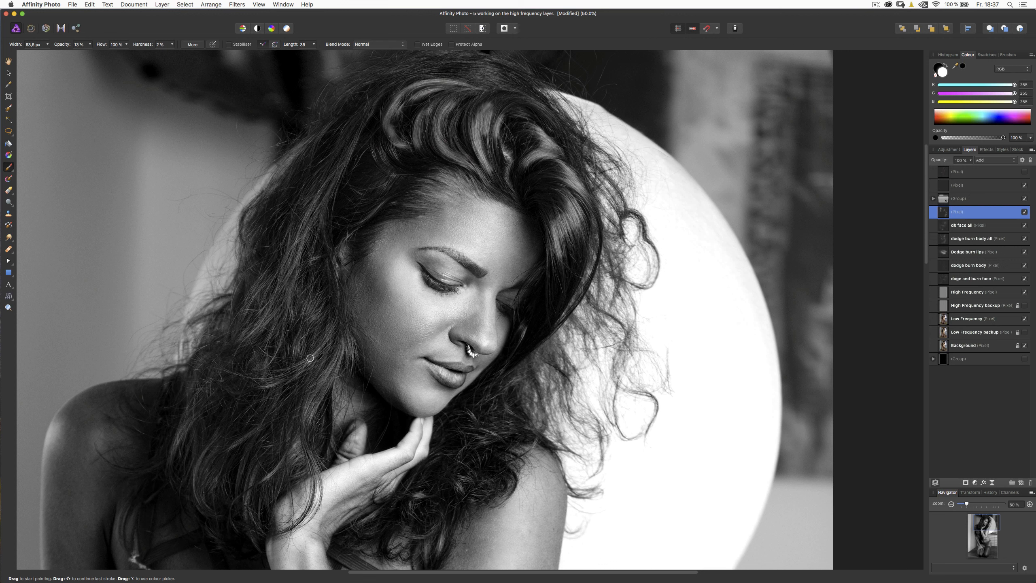
# Dodge the long strands hanging beside the ear, cheek and neck with the white brush, undoing the last stroke
pyautogui.moveTo(344, 348); pyautogui.dragTo(303, 432)
pyautogui.moveTo(320, 344)
pyautogui.mouseDown()
pyautogui.moveTo(267, 377)
pyautogui.moveTo(242, 362)
pyautogui.mouseUp()
pyautogui.moveTo(326, 202)
pyautogui.mouseDown()
pyautogui.moveTo(259, 301)
pyautogui.moveTo(273, 296)
pyautogui.moveTo(256, 342)
pyautogui.moveTo(263, 321)
pyautogui.mouseUp()
pyautogui.moveTo(295, 242); pyautogui.dragTo(314, 209)
pyautogui.moveTo(316, 306)
pyautogui.mouseDown()
pyautogui.moveTo(293, 287)
pyautogui.moveTo(331, 319)
pyautogui.moveTo(345, 350)
pyautogui.mouseUp()
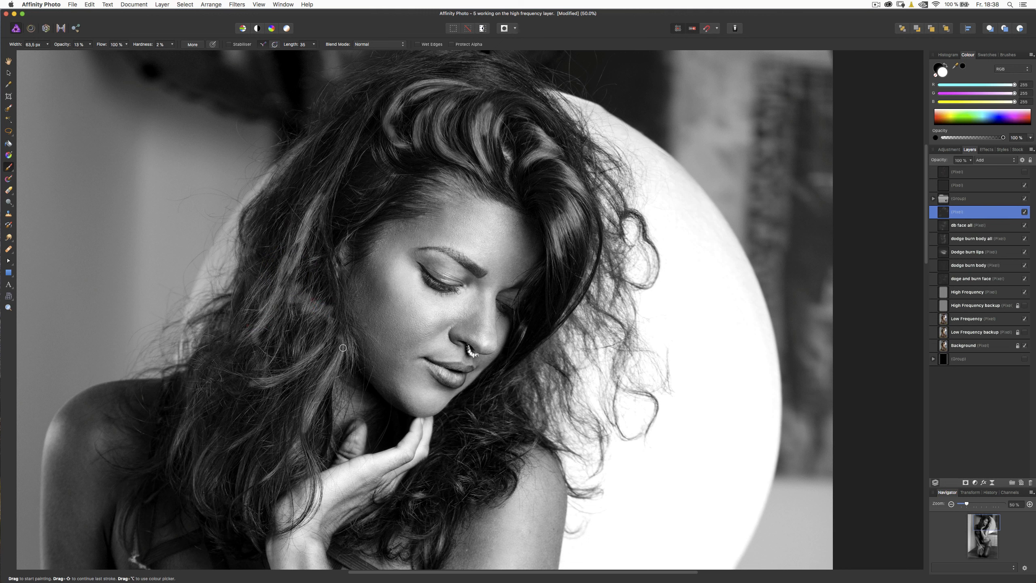
pyautogui.press('super+z')
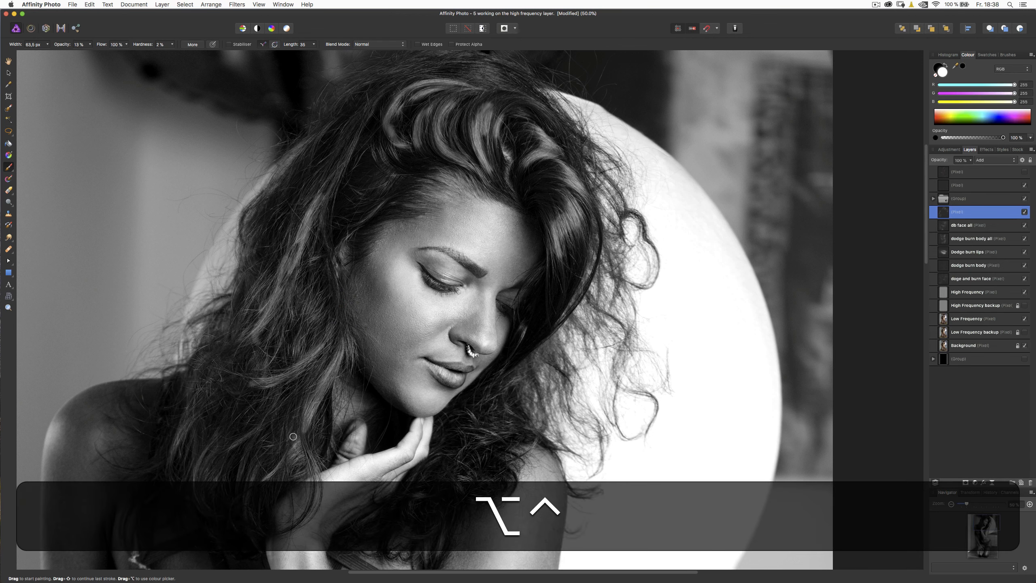
# Reduce the brush to about 23 px and dodge fine strands at the lower hair ends and along the side of the head
pyautogui.keyDown('ctrl'); pyautogui.keyDown('alt'); pyautogui.moveTo(294, 437); pyautogui.dragTo(280, 437); pyautogui.keyUp('alt'); pyautogui.keyUp('ctrl')
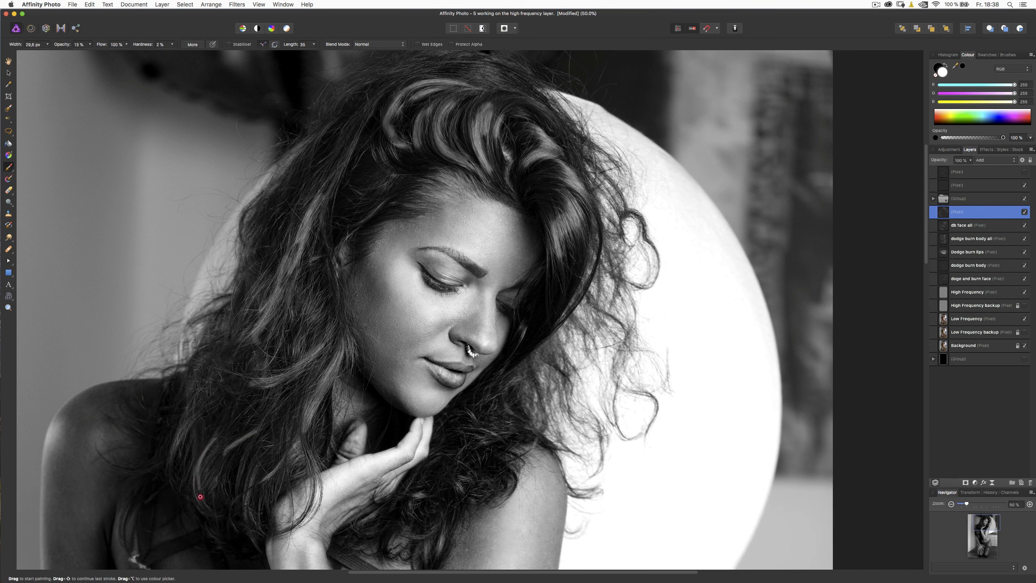
pyautogui.moveTo(201, 497); pyautogui.dragTo(211, 514)
pyautogui.moveTo(250, 473); pyautogui.dragTo(255, 519)
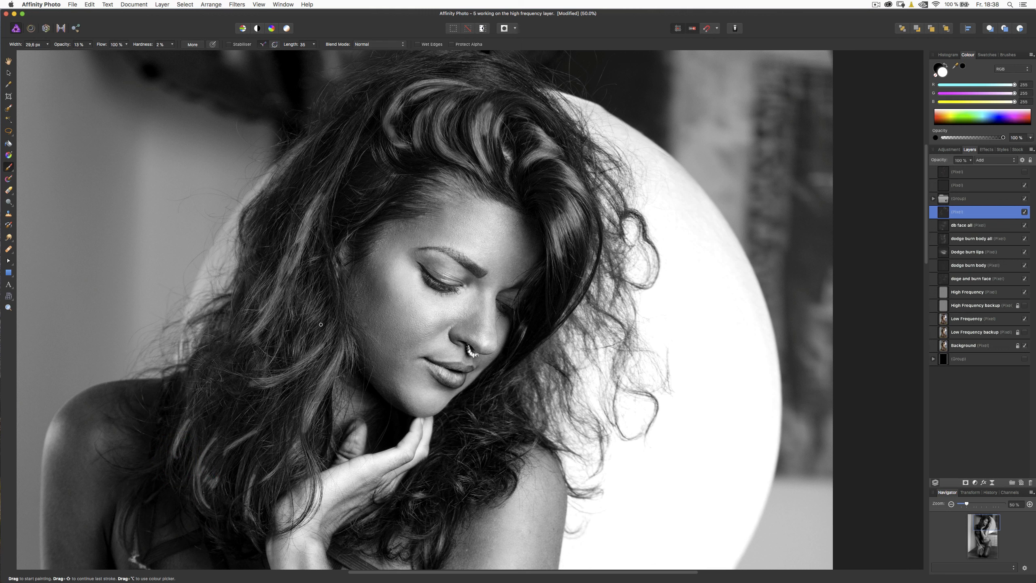
pyautogui.moveTo(330, 127); pyautogui.dragTo(308, 159)
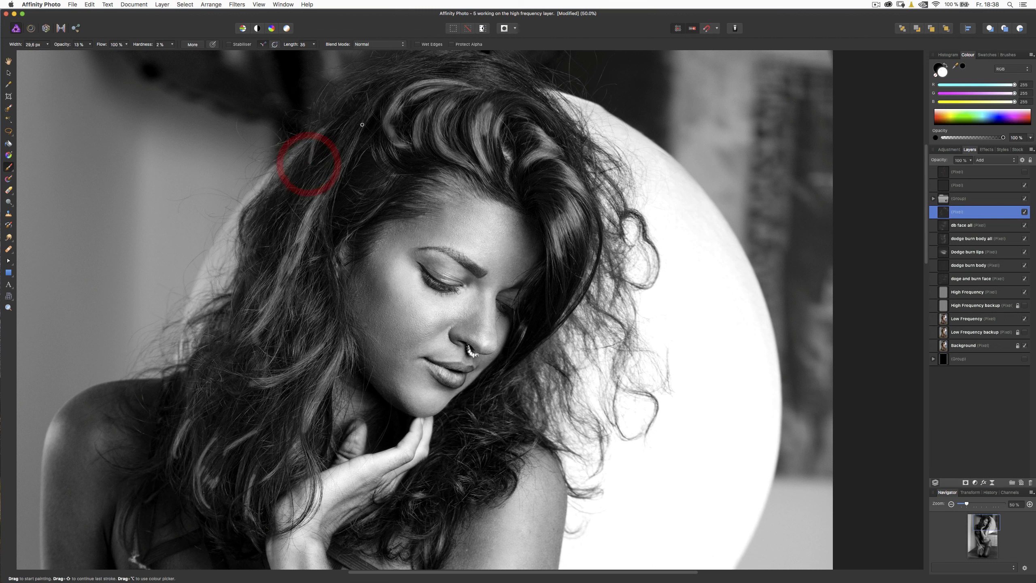
pyautogui.moveTo(359, 137); pyautogui.dragTo(329, 187)
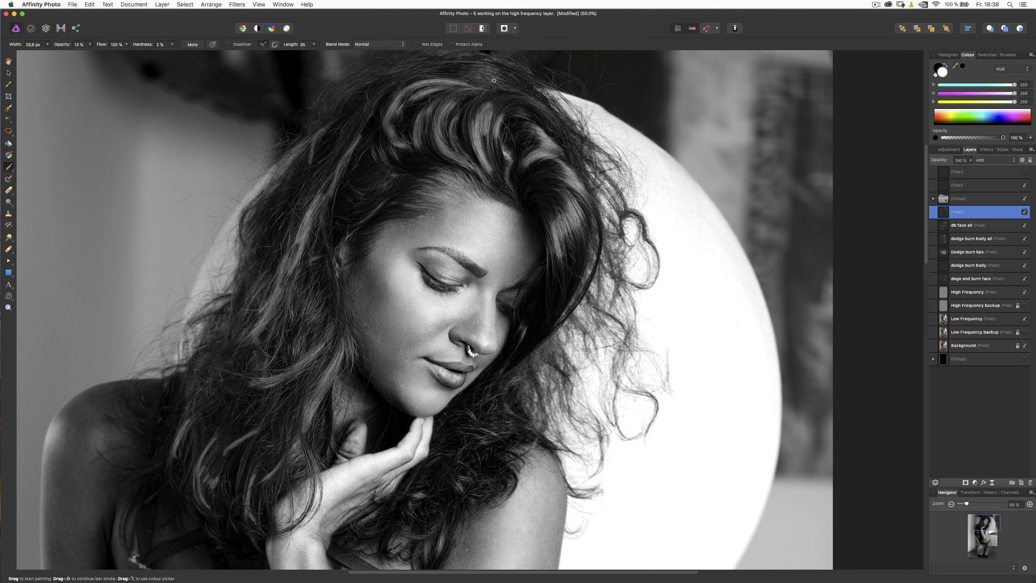
# Dodge fine highlights at the top of the head and in the curls beside the mouth, below the chin and near the hand
pyautogui.moveTo(494, 80); pyautogui.dragTo(501, 78)
pyautogui.moveTo(522, 334); pyautogui.dragTo(492, 381)
pyautogui.moveTo(512, 384); pyautogui.dragTo(498, 411)
pyautogui.moveTo(457, 484); pyautogui.dragTo(469, 493)
pyautogui.moveTo(442, 534); pyautogui.dragTo(439, 553)
pyautogui.moveTo(424, 496); pyautogui.dragTo(414, 499)
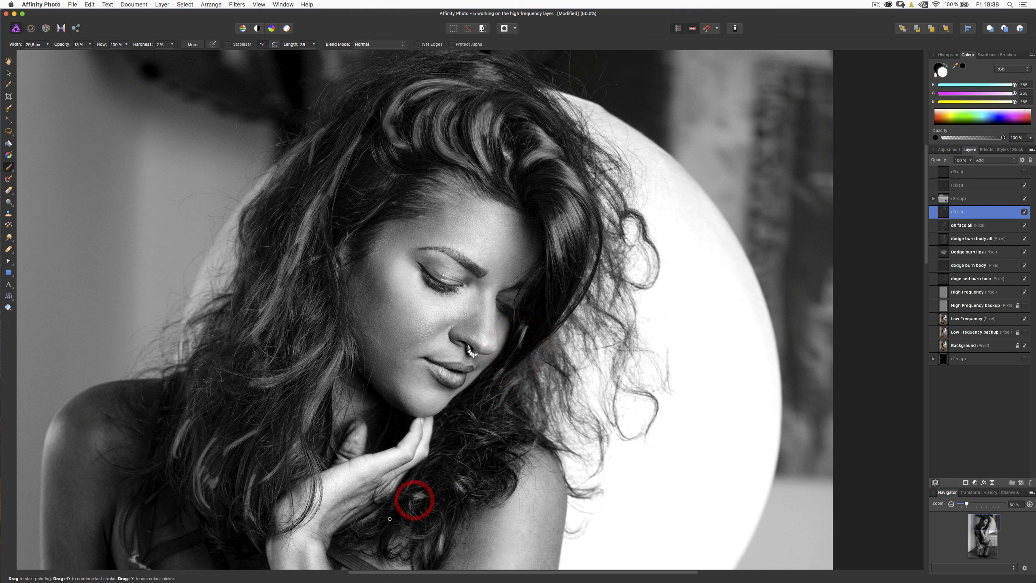
# Burn the darker hair areas near the hairline, the long side strands and beside the cheek with a black brush about 80 px wide
pyautogui.press('x')
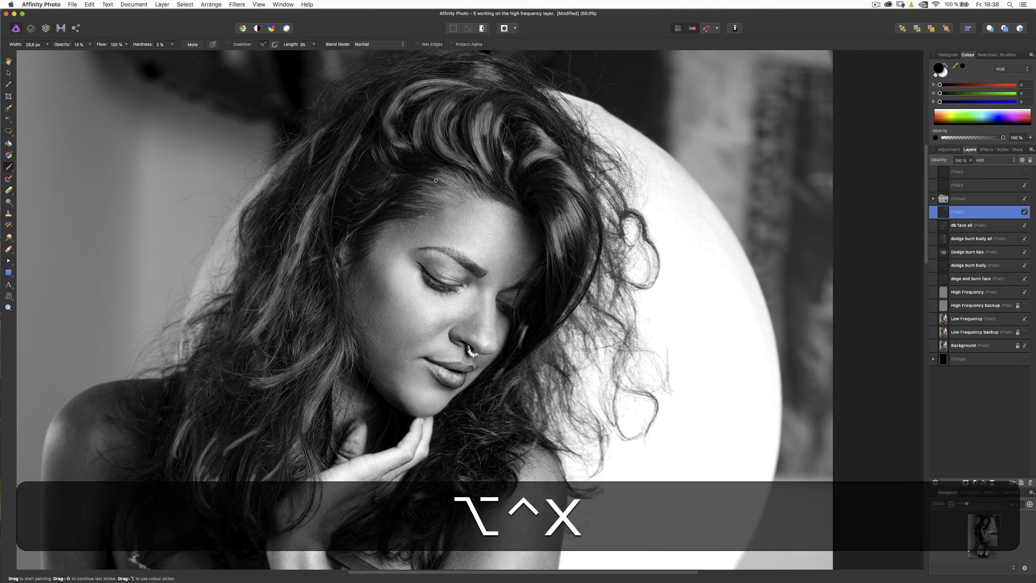
pyautogui.moveTo(426, 154)
pyautogui.keyDown('ctrl'); pyautogui.keyDown('alt'); pyautogui.mouseDown()
pyautogui.moveTo(446, 154)
pyautogui.moveTo(428, 154)
pyautogui.moveTo(462, 97)
pyautogui.moveTo(463, 123)
pyautogui.moveTo(479, 100)
pyautogui.moveTo(481, 142)
pyautogui.moveTo(501, 163)
pyautogui.moveTo(509, 154)
pyautogui.moveTo(548, 171)
pyautogui.moveTo(546, 287)
pyautogui.moveTo(529, 318)
pyautogui.mouseUp(); pyautogui.keyUp('alt'); pyautogui.keyUp('ctrl')
pyautogui.moveTo(375, 178)
pyautogui.mouseDown()
pyautogui.moveTo(350, 181)
pyautogui.moveTo(420, 203)
pyautogui.moveTo(363, 184)
pyautogui.moveTo(308, 226)
pyautogui.moveTo(281, 271)
pyautogui.moveTo(319, 274)
pyautogui.moveTo(279, 223)
pyautogui.moveTo(350, 120)
pyautogui.moveTo(390, 185)
pyautogui.mouseUp()
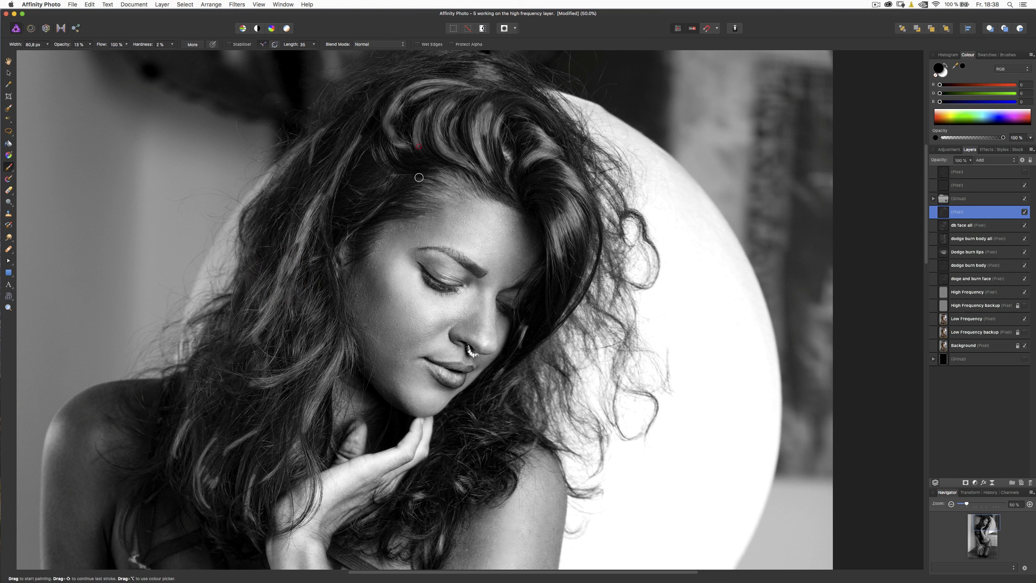
pyautogui.moveTo(293, 338); pyautogui.dragTo(265, 409)
pyautogui.moveTo(320, 370)
pyautogui.mouseDown()
pyautogui.moveTo(282, 410)
pyautogui.moveTo(269, 405)
pyautogui.moveTo(253, 469)
pyautogui.mouseUp()
pyautogui.moveTo(253, 404)
pyautogui.mouseDown()
pyautogui.moveTo(230, 435)
pyautogui.moveTo(218, 402)
pyautogui.moveTo(204, 424)
pyautogui.moveTo(213, 479)
pyautogui.mouseUp()
pyautogui.moveTo(556, 283)
pyautogui.mouseDown()
pyautogui.moveTo(566, 288)
pyautogui.moveTo(527, 321)
pyautogui.moveTo(546, 319)
pyautogui.mouseUp()
pyautogui.click(1024, 212)
pyautogui.click(1024, 212)
# Reapply the last filter twice to the hair dodge-and-burn layer
pyautogui.press('super')
pyautogui.press('super+f')
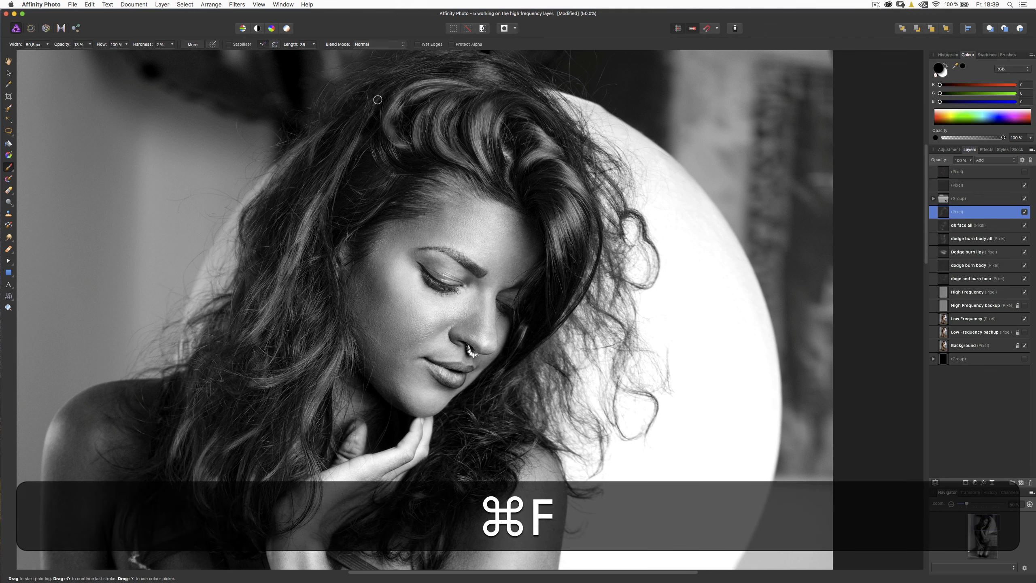
pyautogui.press('super')
pyautogui.press('super+f')
pyautogui.press('super')
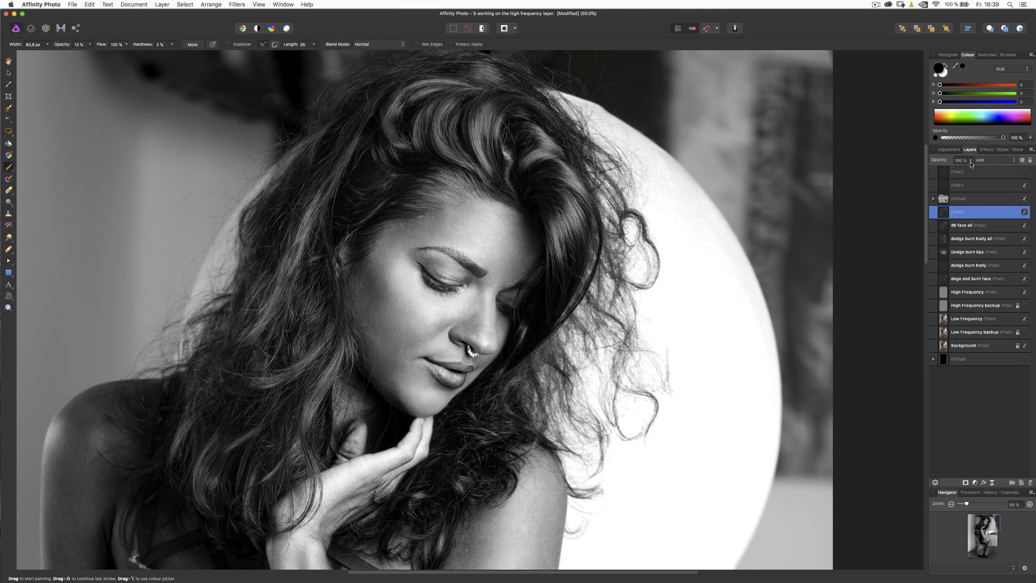
# Lower the hair dodge-and-burn layer's opacity to about 43% and compare the image with and without the layer
pyautogui.click(971, 160)
pyautogui.moveTo(943, 177); pyautogui.dragTo(934, 176)
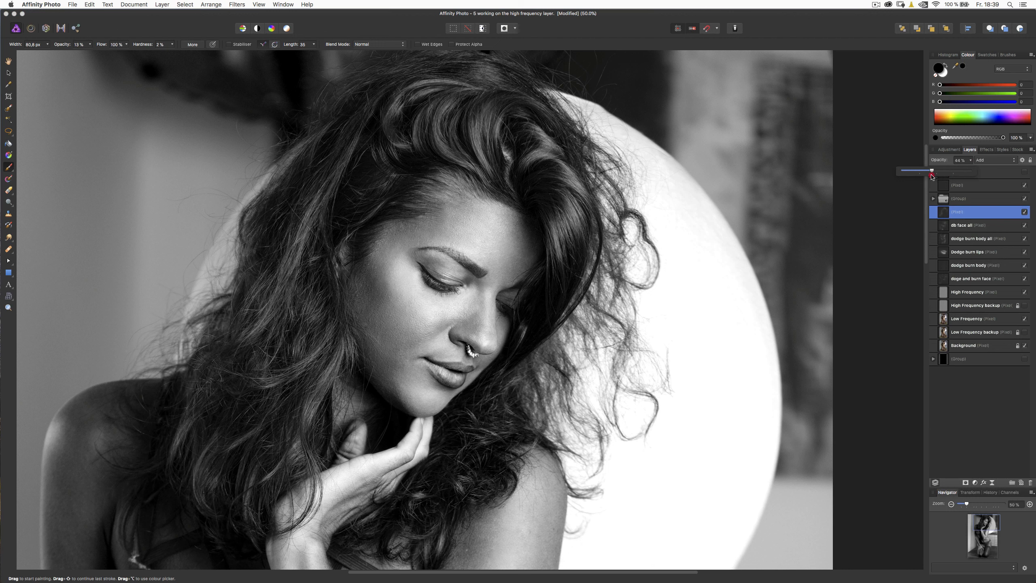
pyautogui.moveTo(932, 176); pyautogui.dragTo(932, 177)
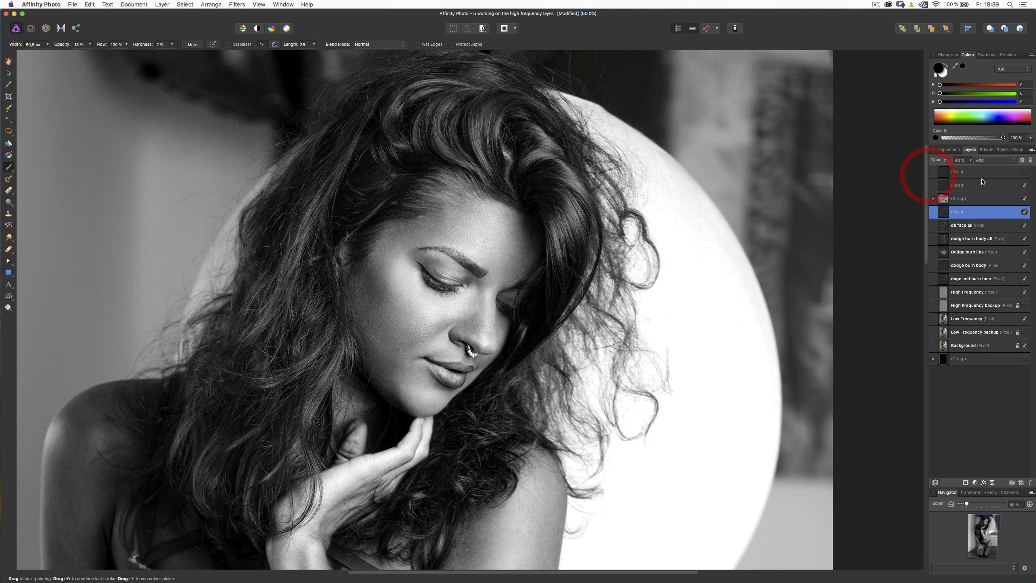
pyautogui.click(1024, 212)
pyautogui.click(1024, 212)
pyautogui.click(1024, 212)
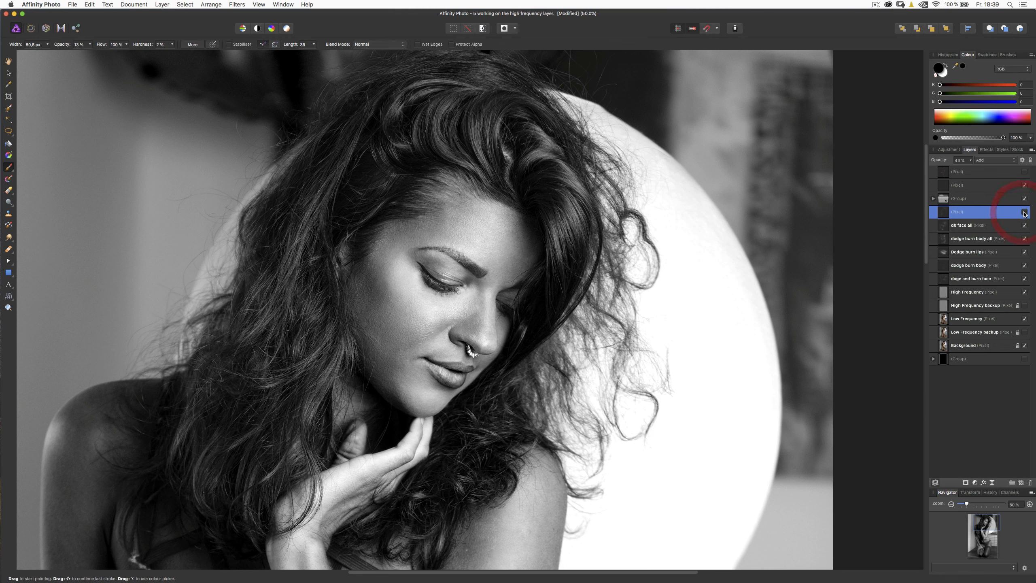
pyautogui.click(1024, 212)
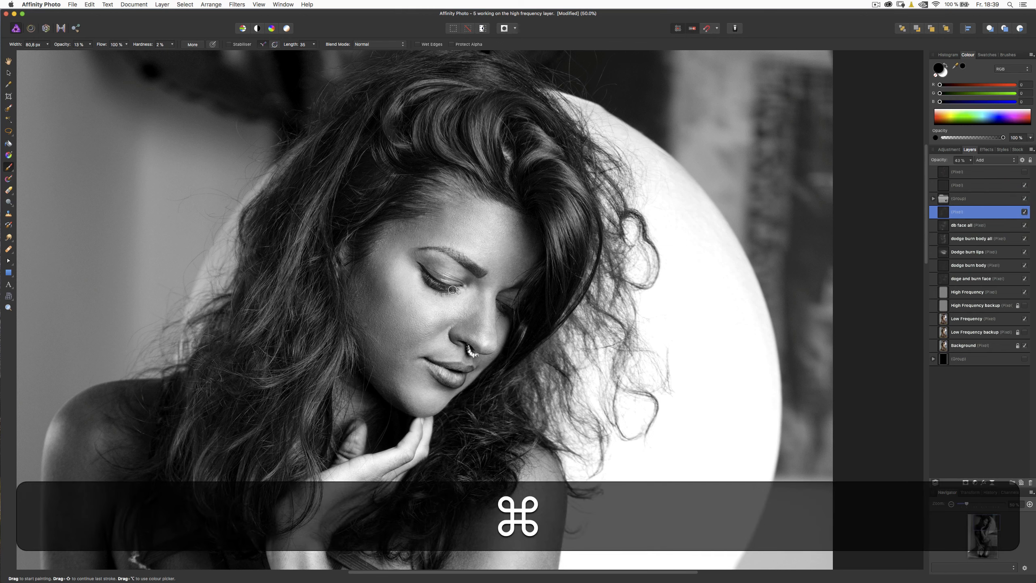
# Hide the black-and-white group above the dodge-and-burn layers to show the whole portrait in colour
pyautogui.press('super+minus')
pyautogui.press('super+minus')
pyautogui.press('super+minus')
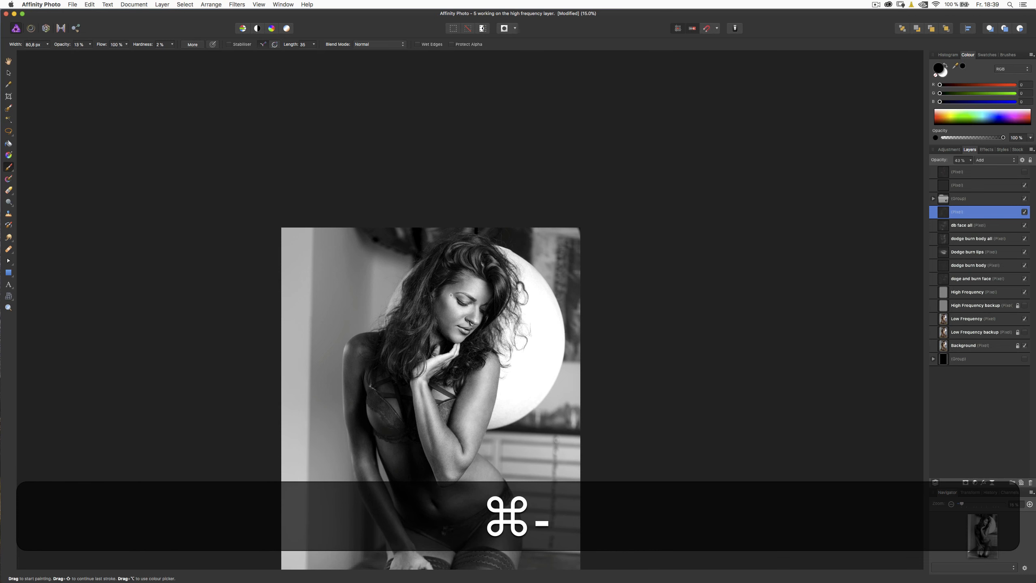
pyautogui.press('space')
pyautogui.moveTo(451, 295); pyautogui.dragTo(453, 156)
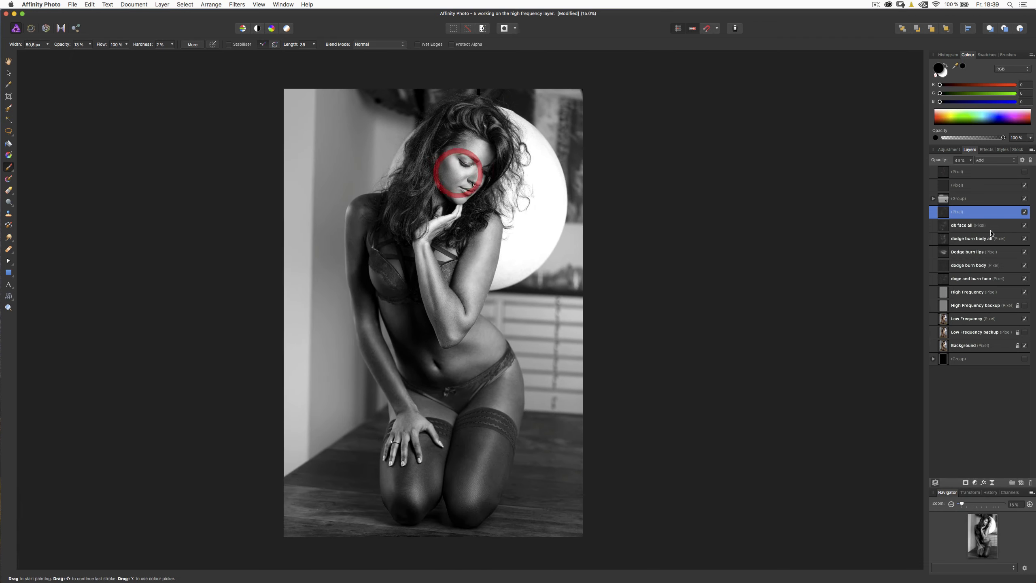
pyautogui.click(1024, 199)
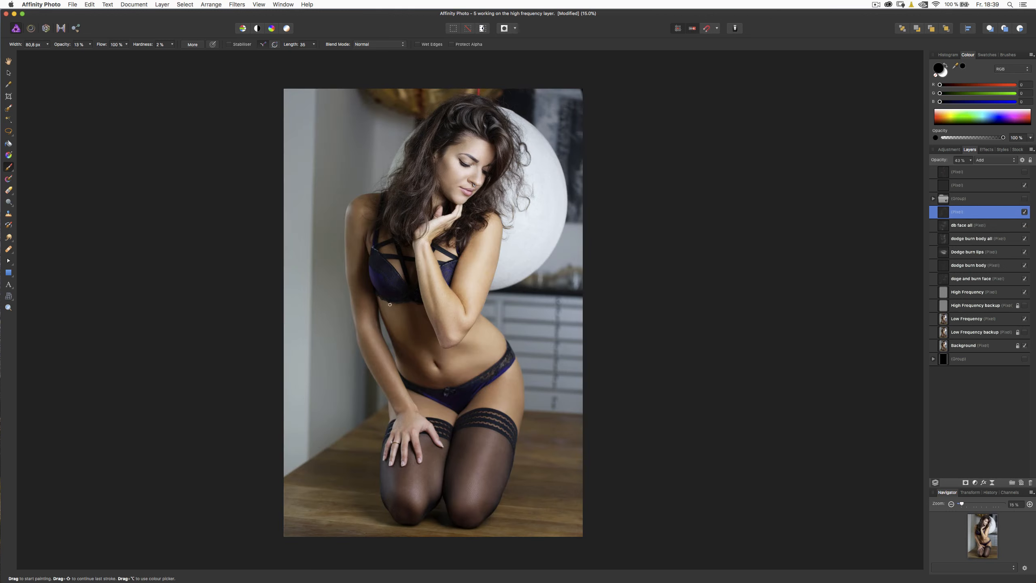